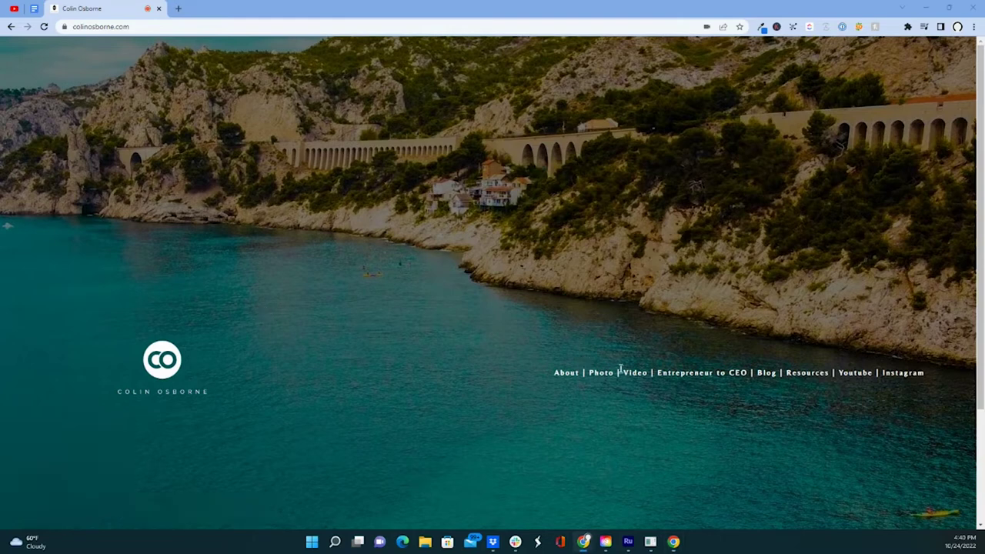
Open the '10 Automations Every Small Business Should Implement' blog post and scroll through its opening automations.
click(766, 375)
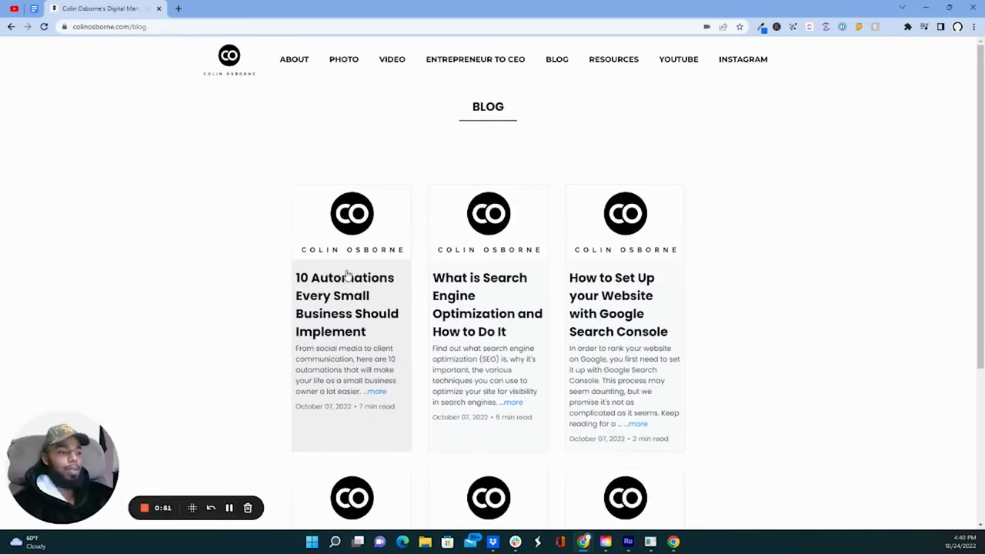
click(346, 275)
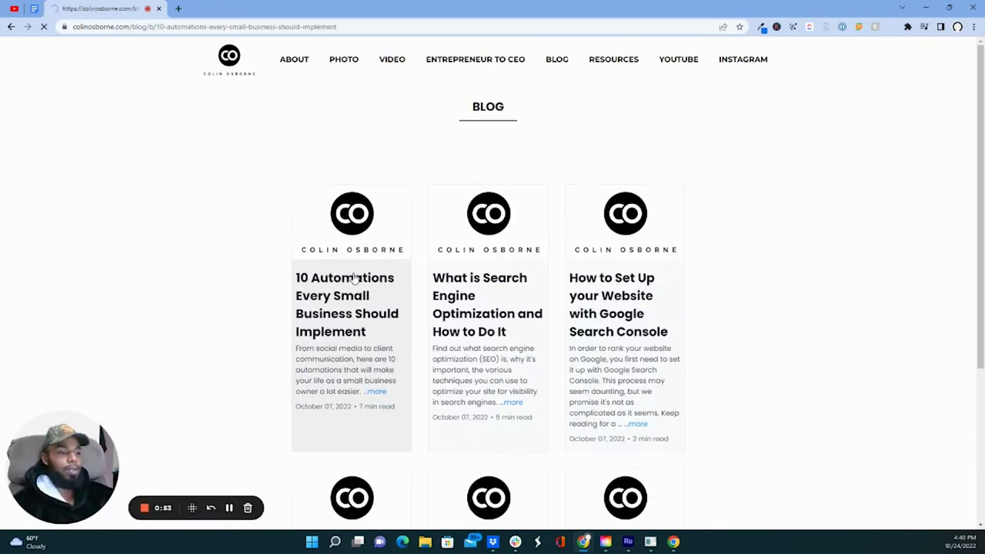
scroll(409, 257, down, 4)
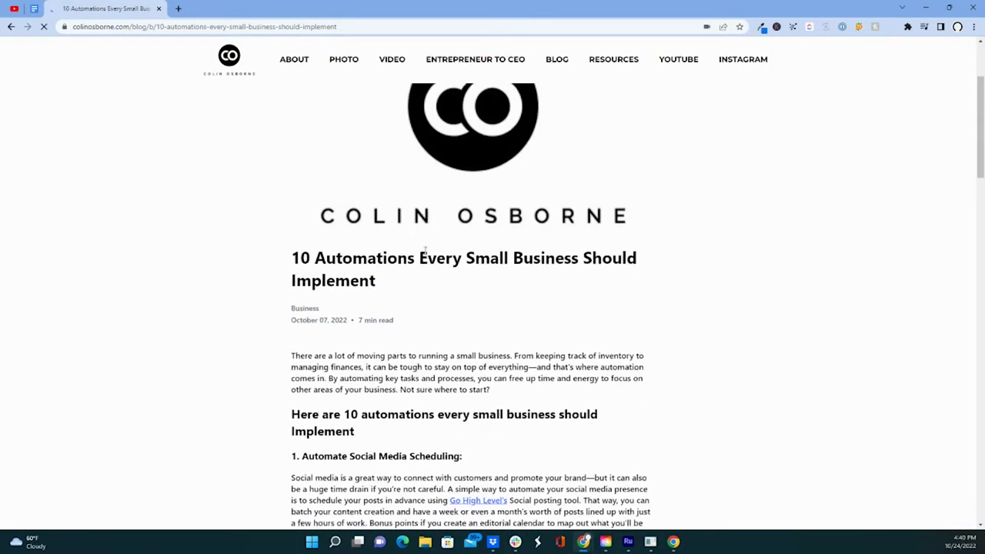
scroll(427, 256, down, 4)
scroll(435, 231, up, 1)
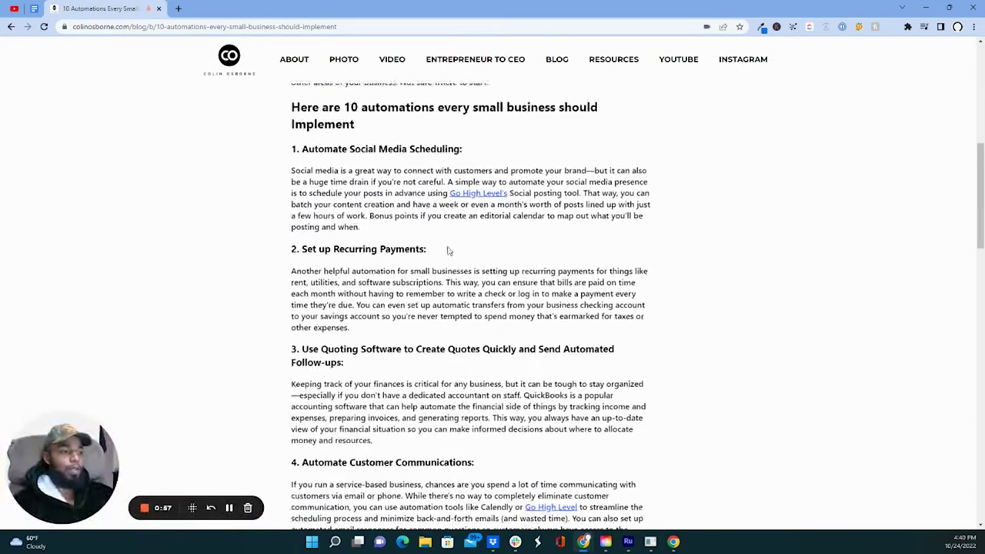
scroll(439, 217, down, 1)
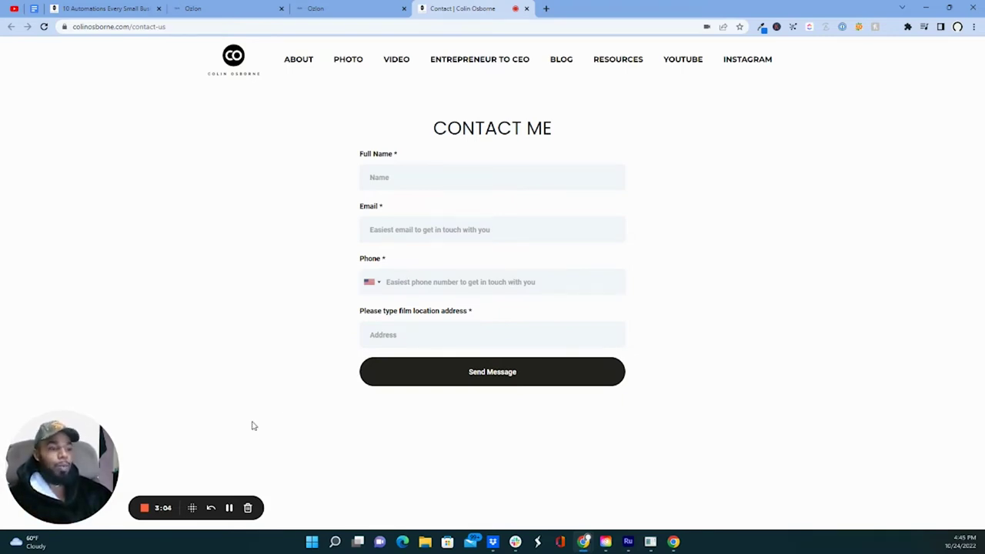
Scroll through the Inquiry leads on the Opportunities board, checking the website's contact form in between.
click(228, 508)
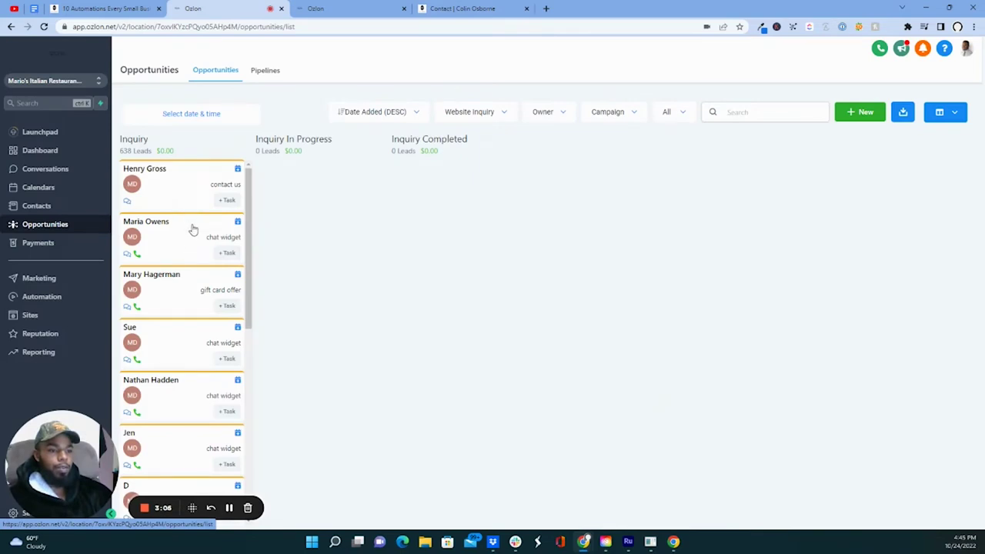
scroll(195, 220, down, 5)
scroll(178, 260, down, 1)
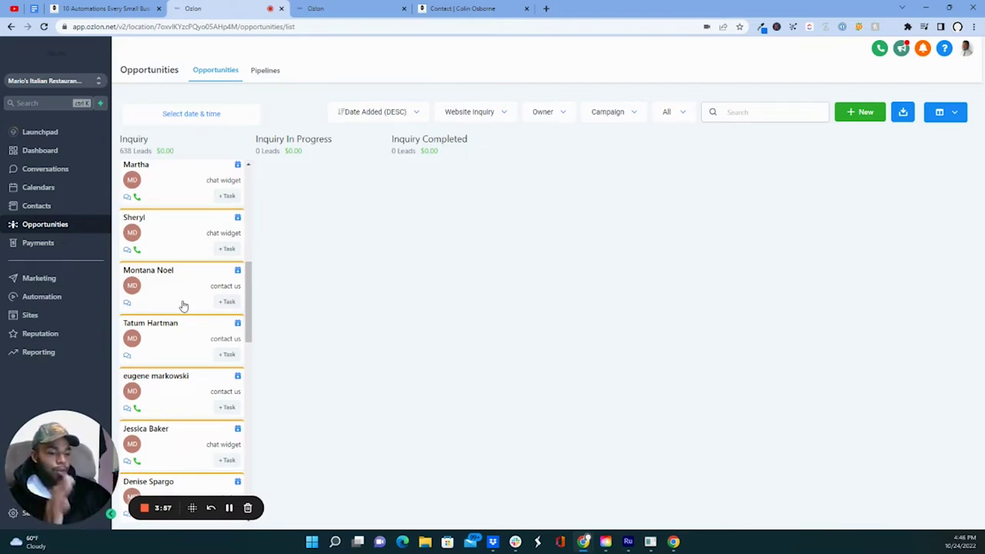
click(488, 8)
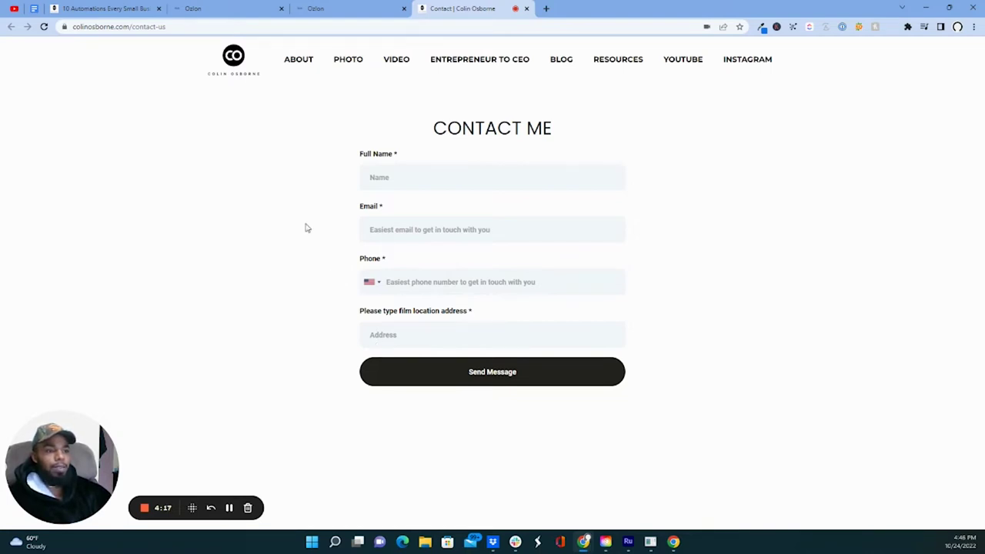
click(227, 9)
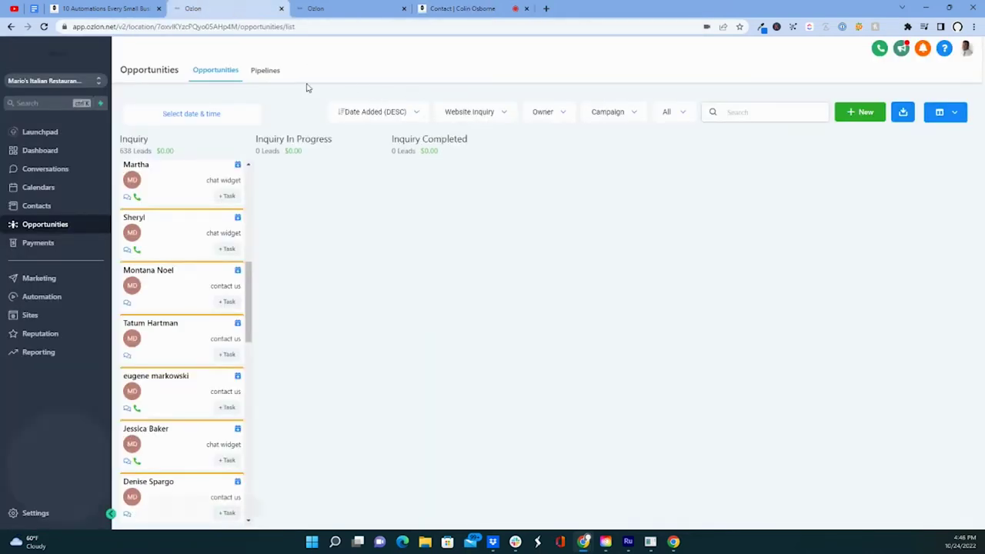
Open the Sites Forms Builder listing Contact Us, Free Appetizer Claim and Special Event Inquiry.
click(54, 316)
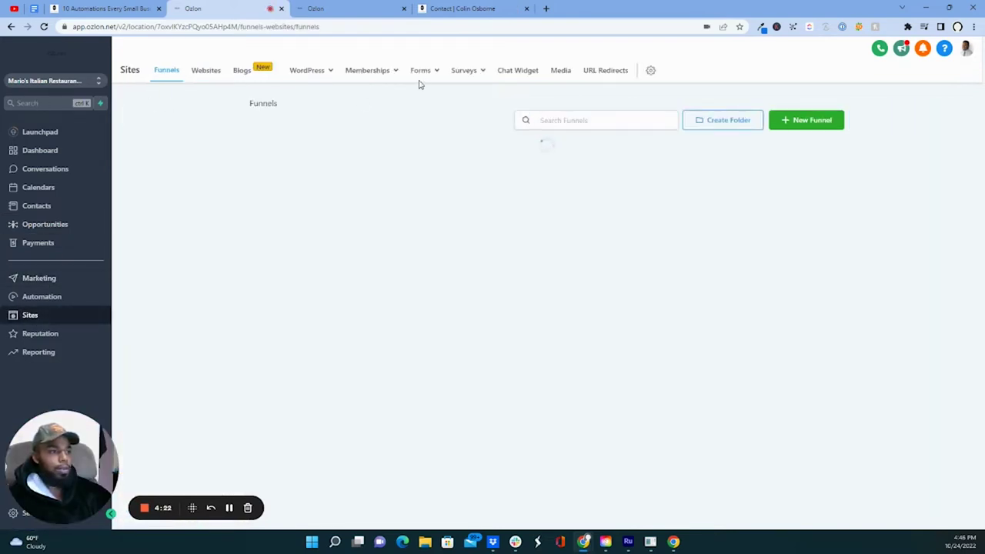
mouse_move(426, 71)
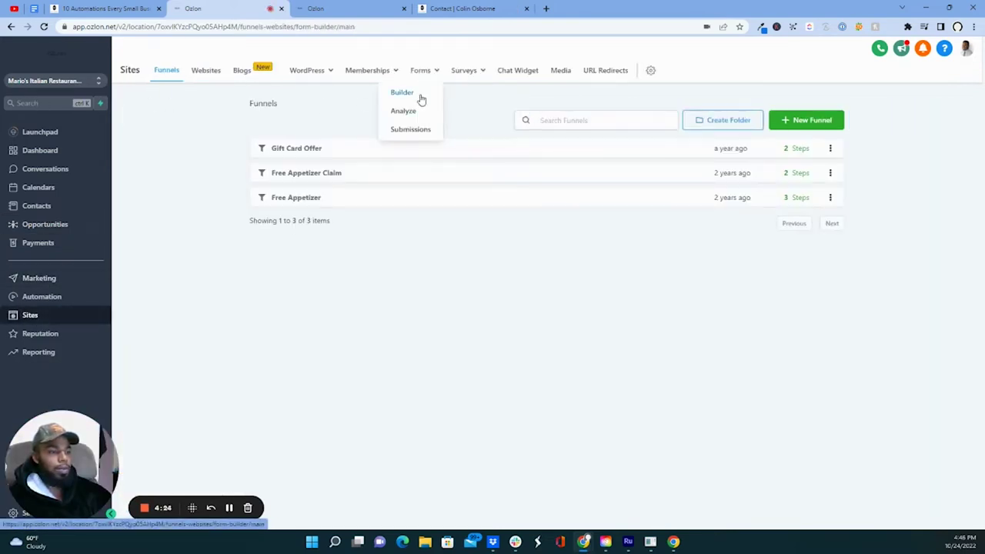
click(421, 99)
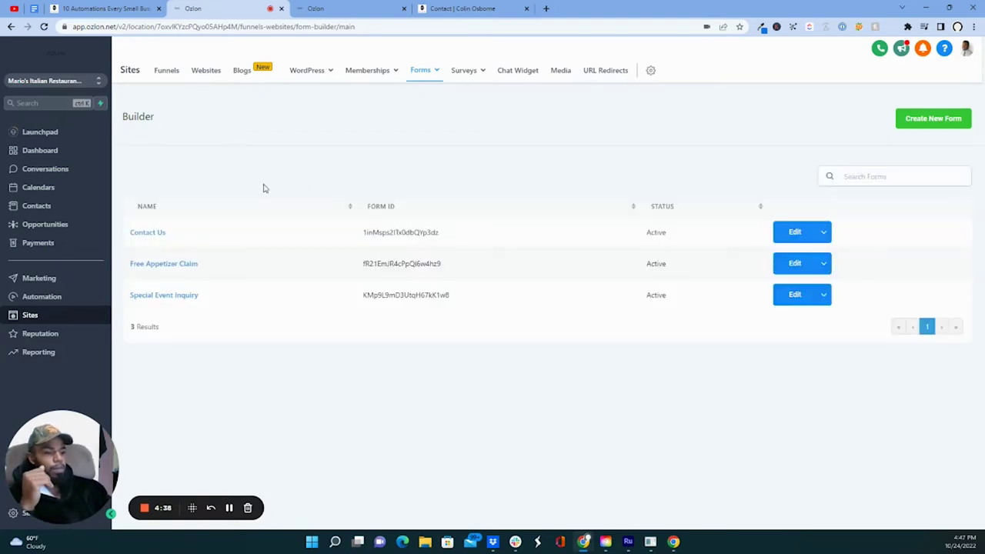
Open the Contact Us form in the form builder.
click(138, 232)
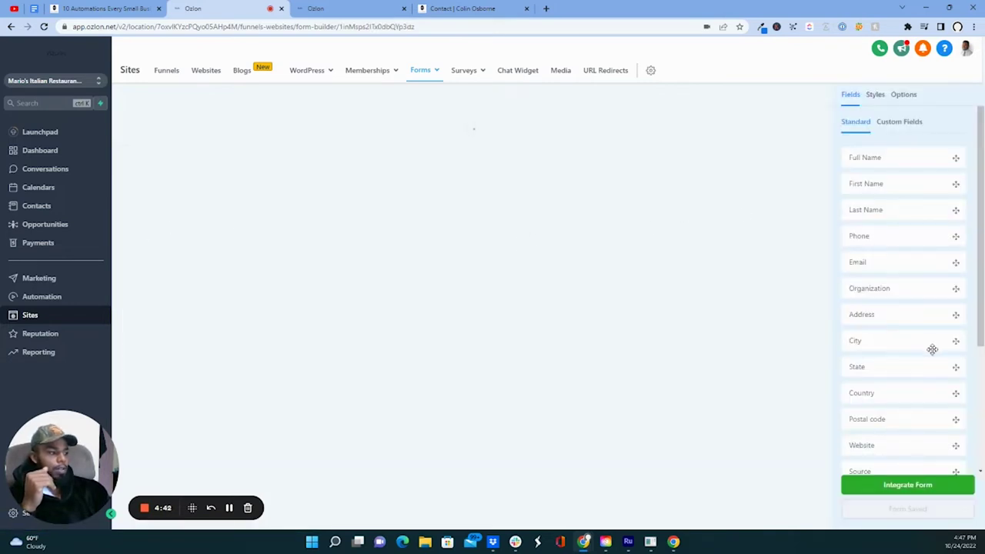
scroll(930, 347, down, 5)
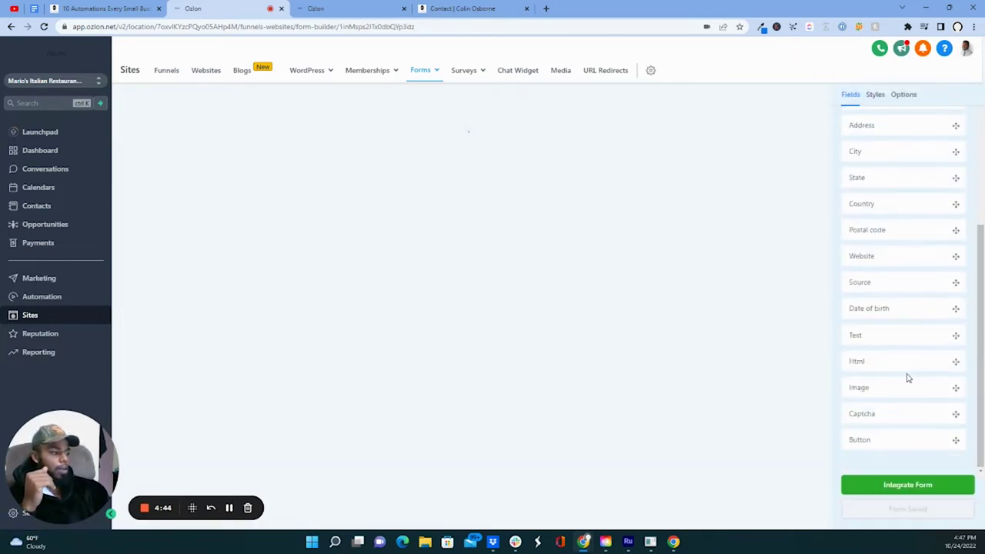
scroll(894, 342, up, 5)
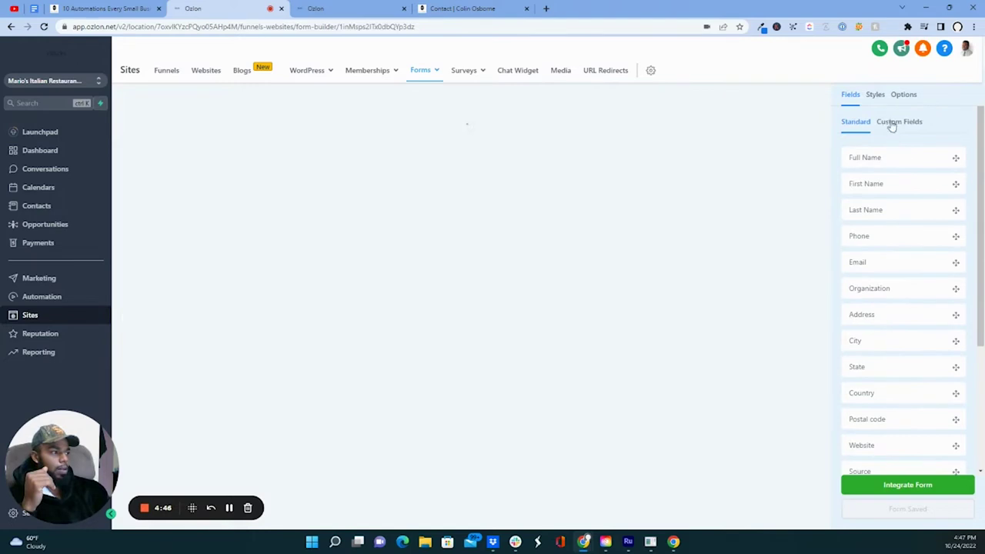
Create a Signature-type custom field named 'Signature' and drag it onto the form above Submit.
click(895, 123)
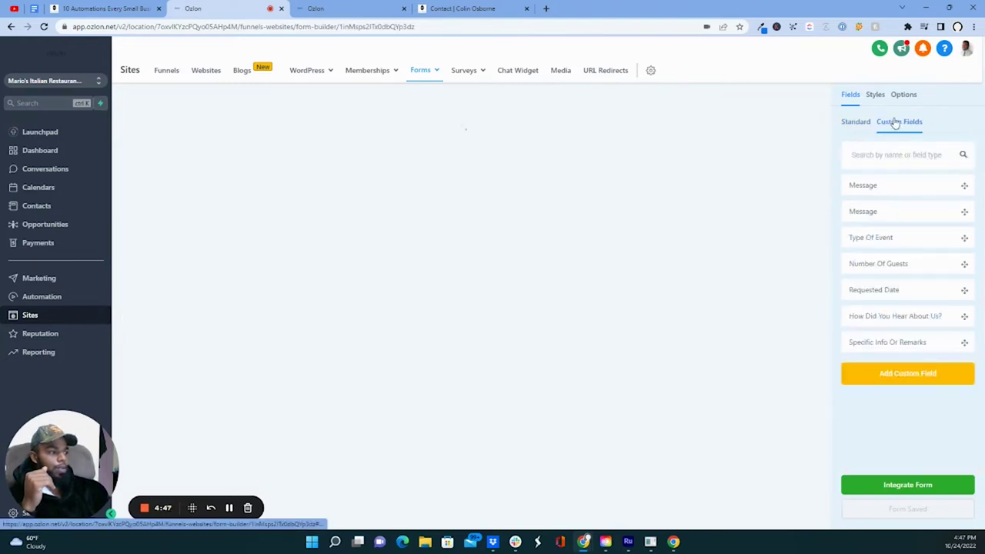
click(915, 374)
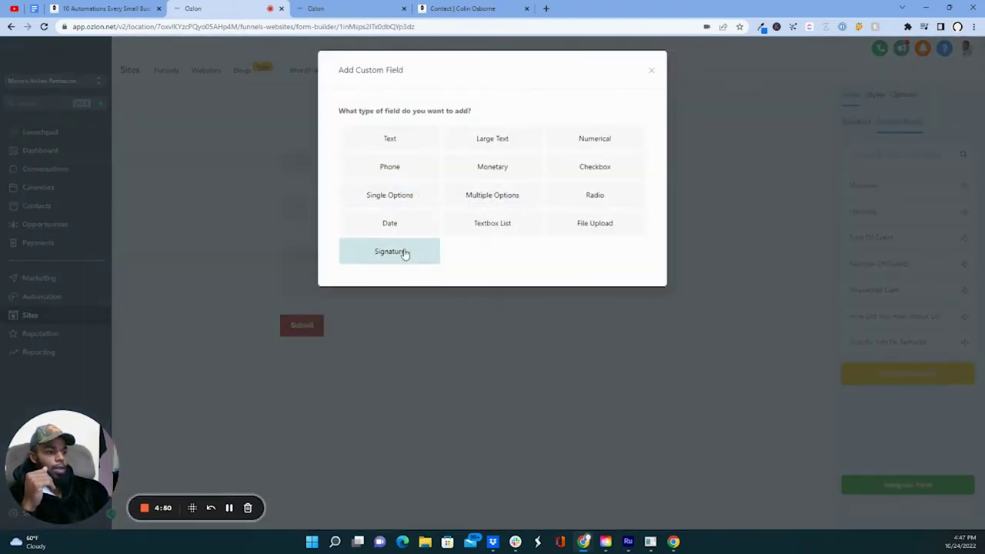
click(403, 253)
click(399, 175)
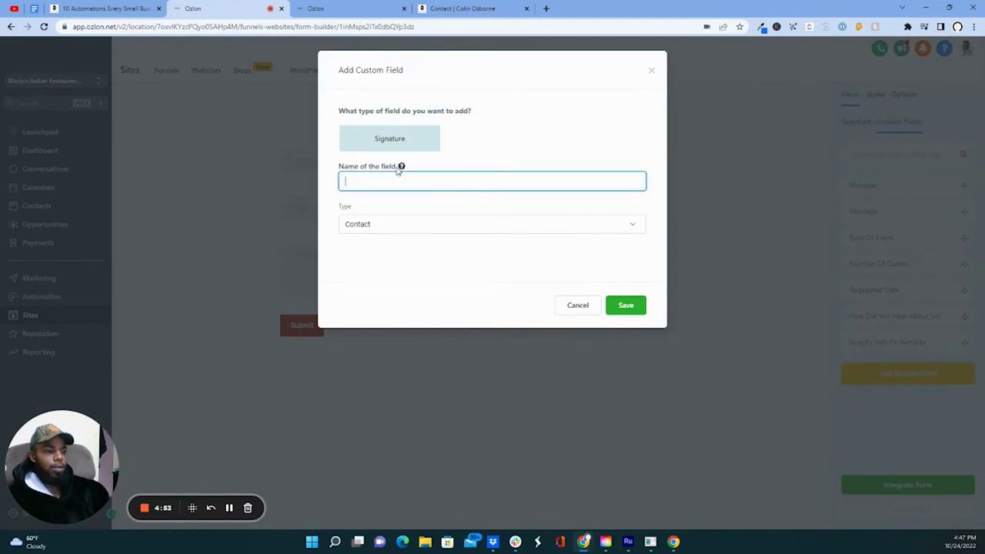
text(Signature)
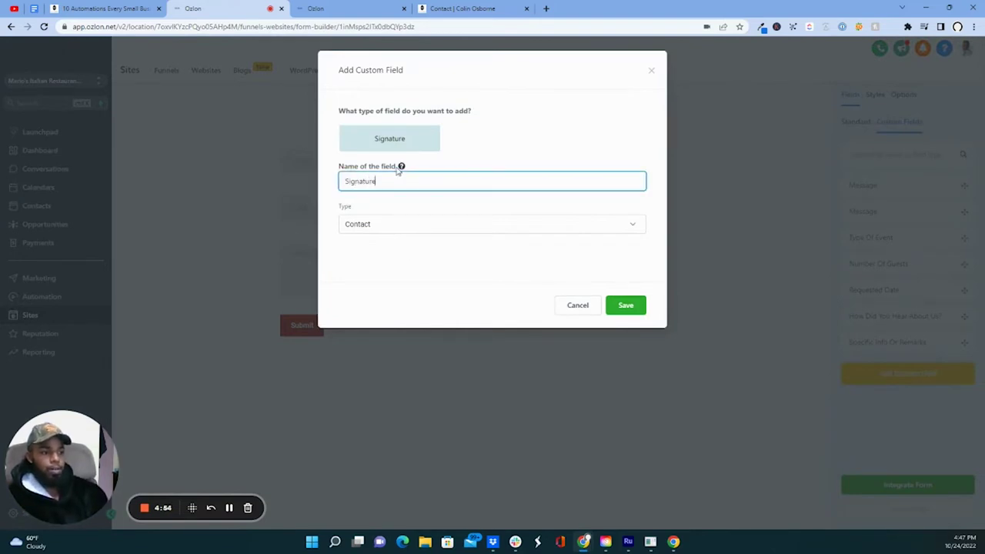
click(625, 306)
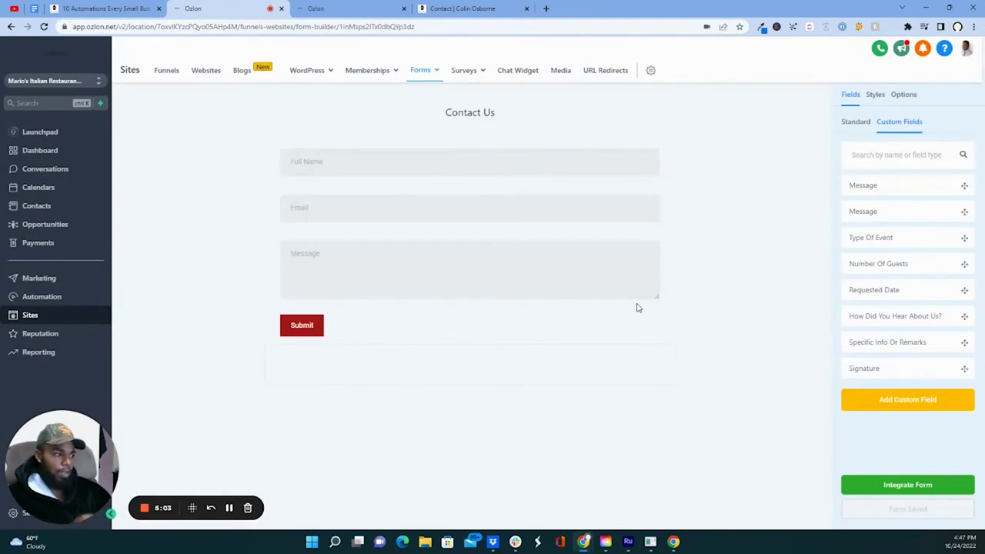
drag(851, 368, 402, 316)
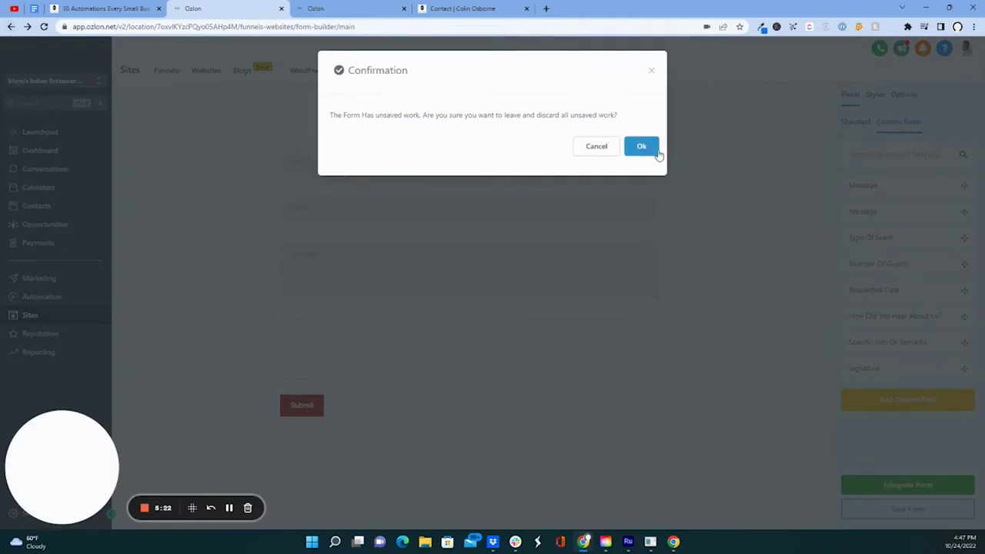
Leave the form editor and open the top Inquiry lead's contact record from Opportunities.
click(557, 154)
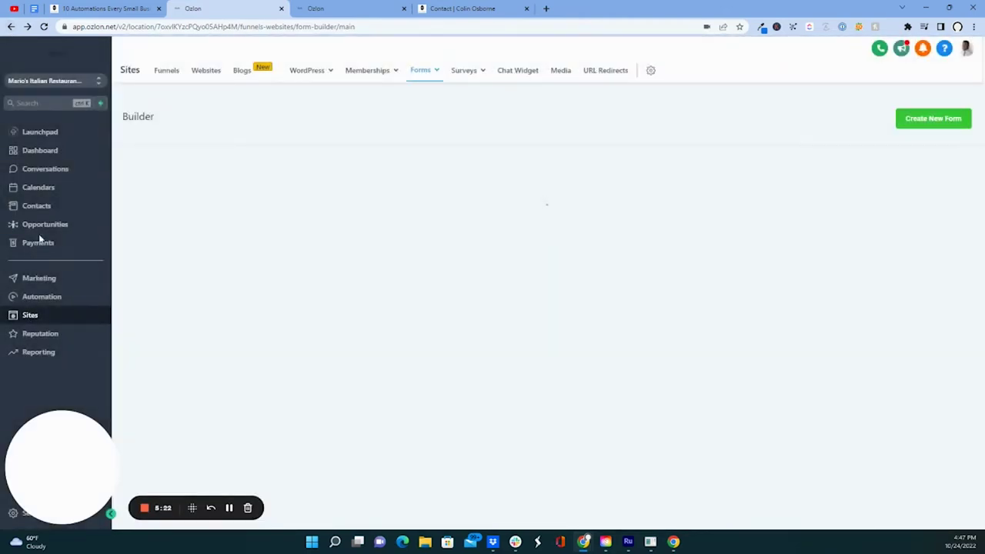
click(51, 231)
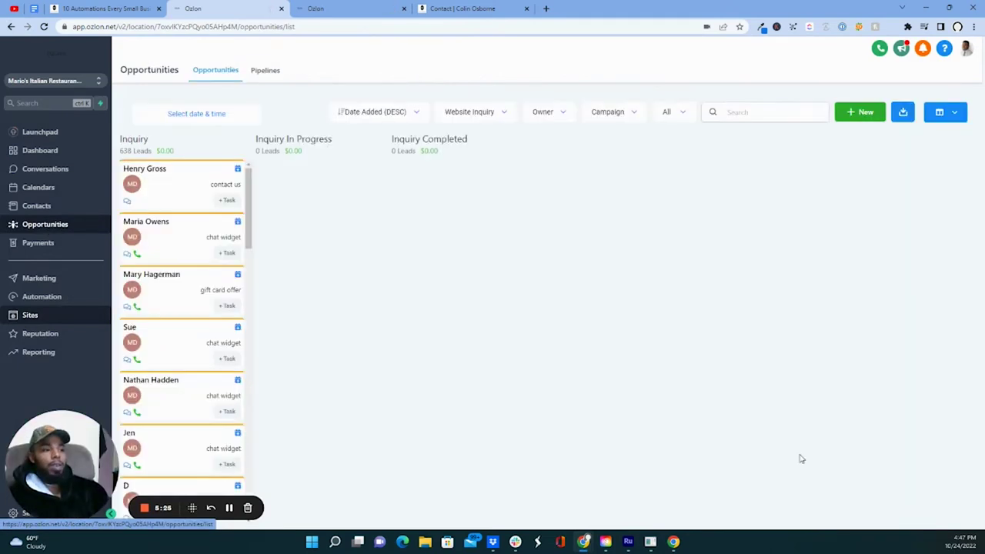
click(144, 170)
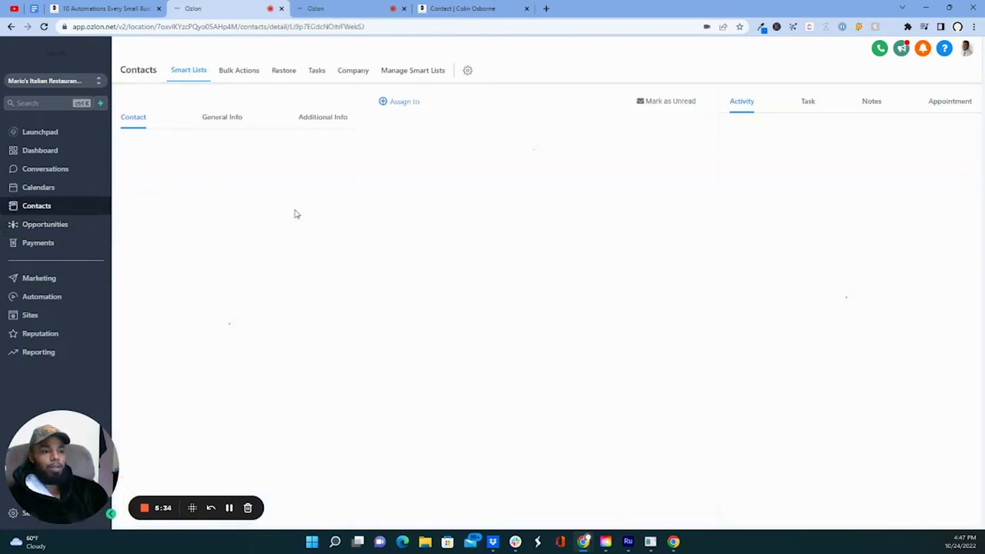
Review the contact's General Info, business and address details, and Additional Info answers.
click(231, 117)
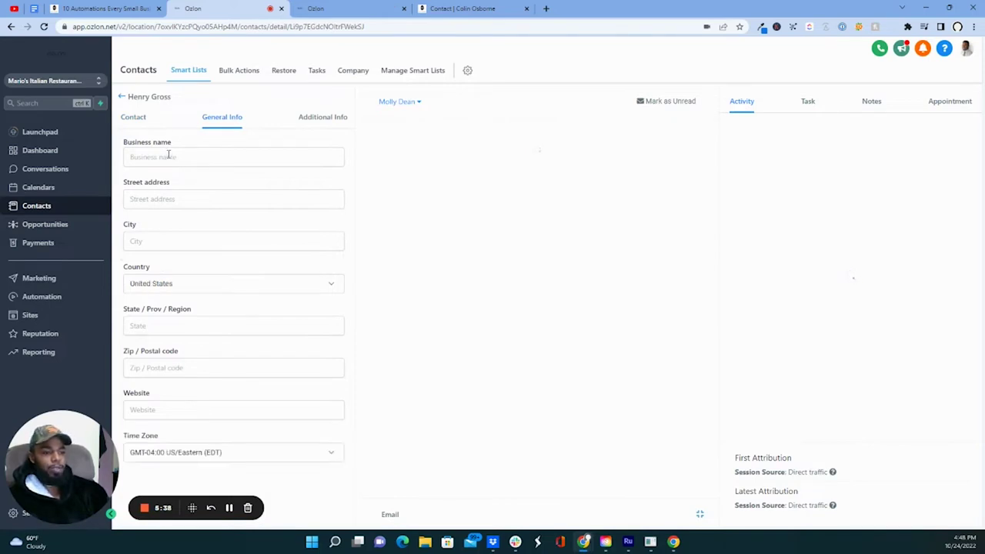
click(137, 119)
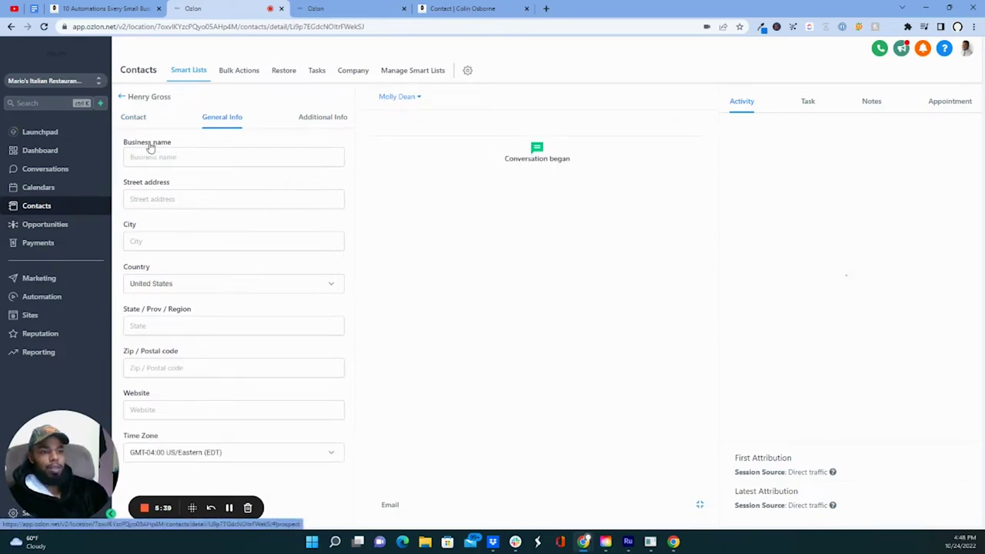
scroll(242, 285, down, 3)
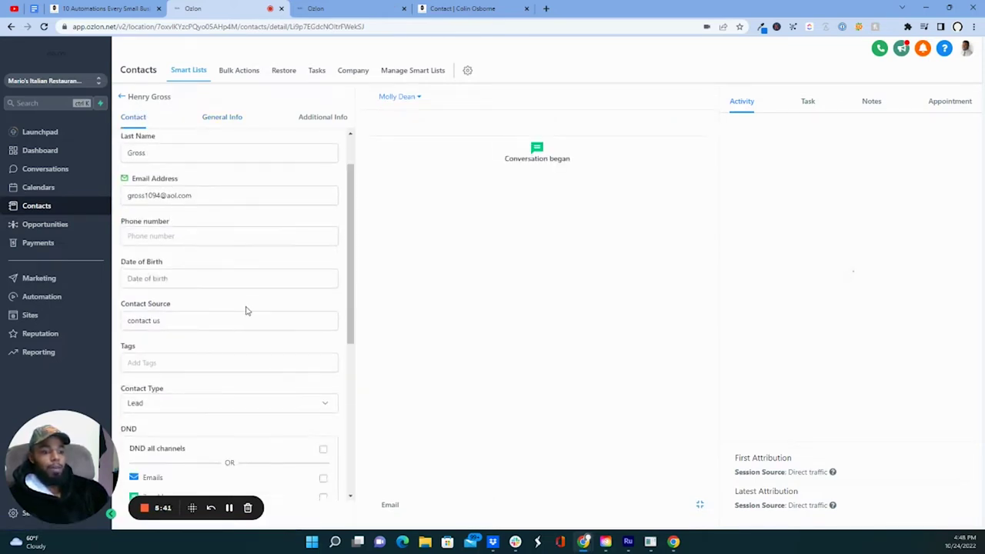
scroll(251, 338, down, 2)
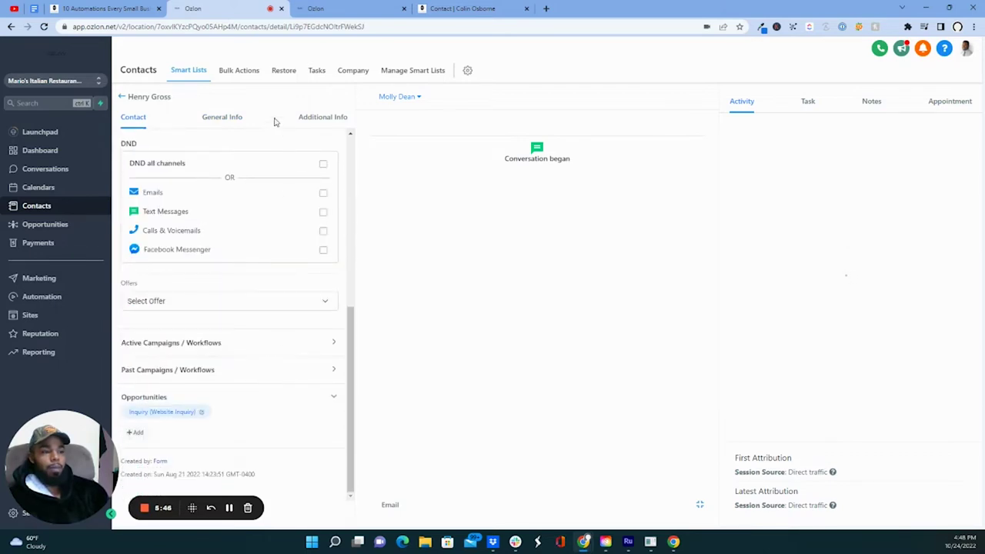
click(229, 120)
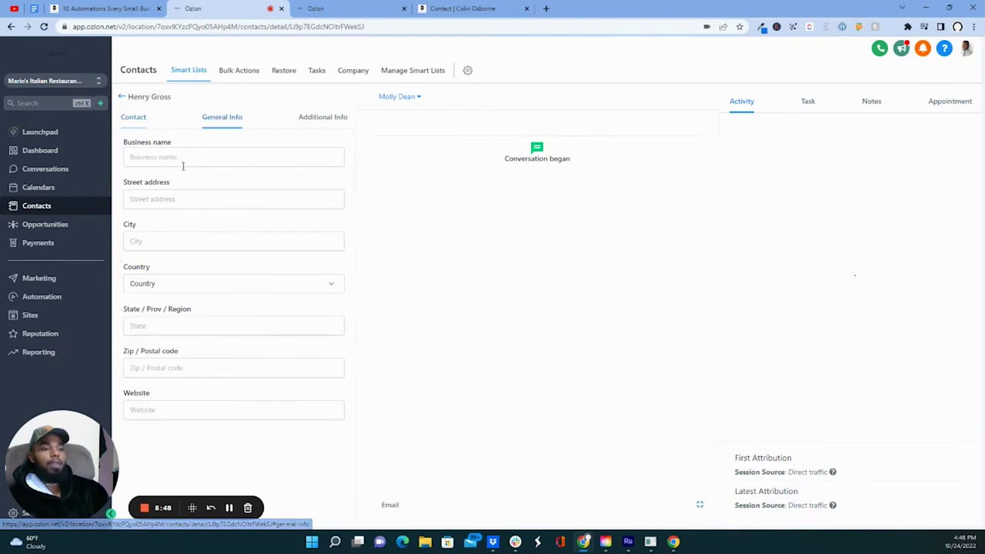
click(322, 120)
scroll(235, 238, down, 1)
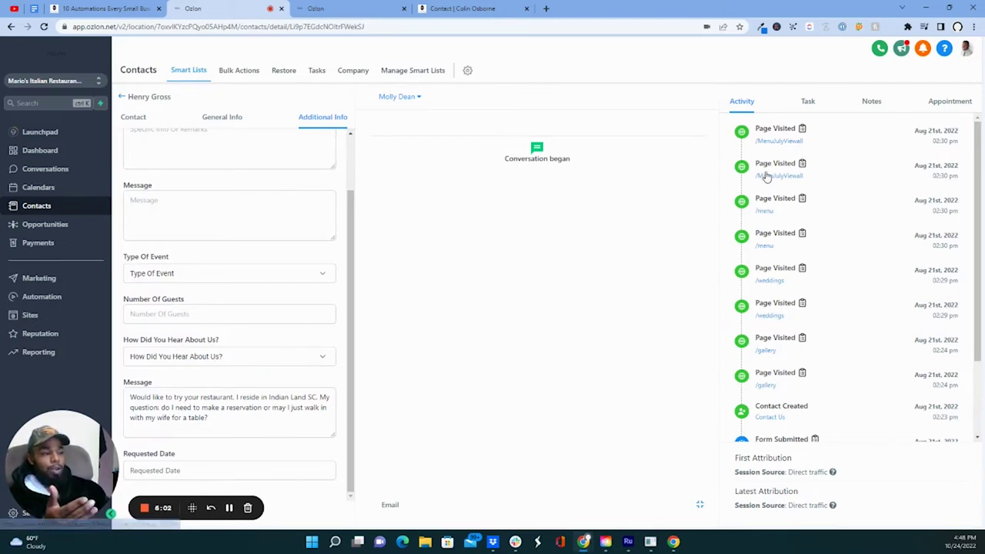
scroll(786, 260, down, 1)
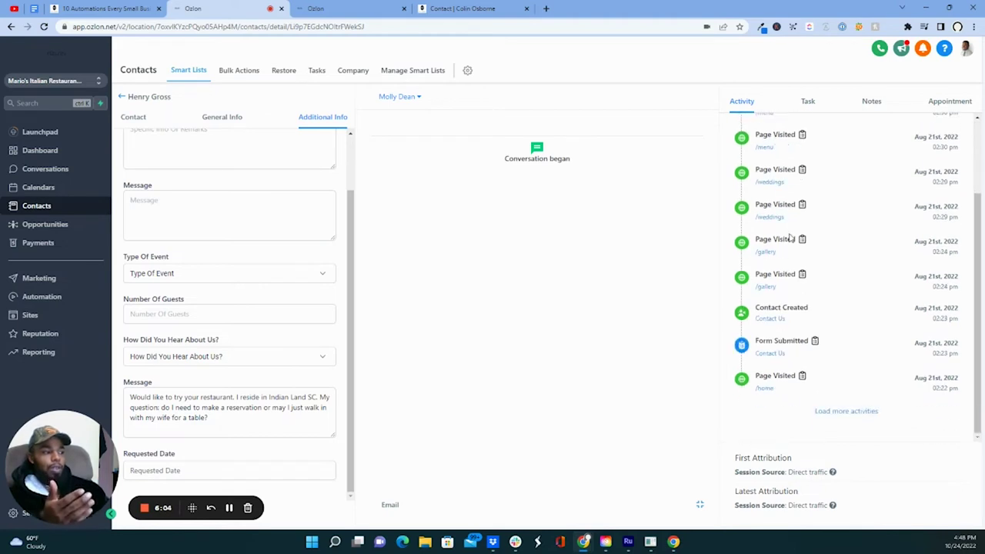
scroll(799, 271, up, 1)
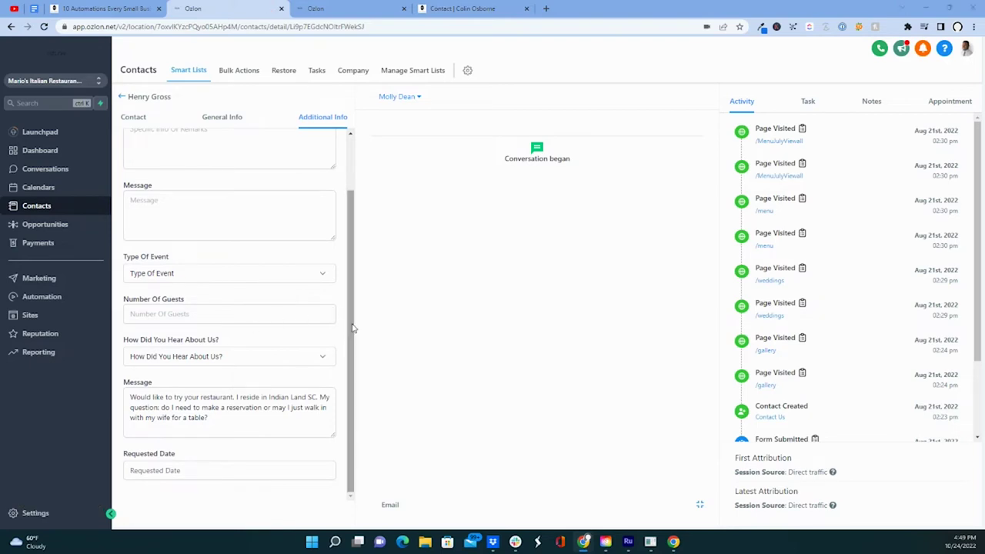
Go to Marketing, then open the Automation workflows list.
click(35, 279)
click(260, 70)
click(38, 282)
click(36, 302)
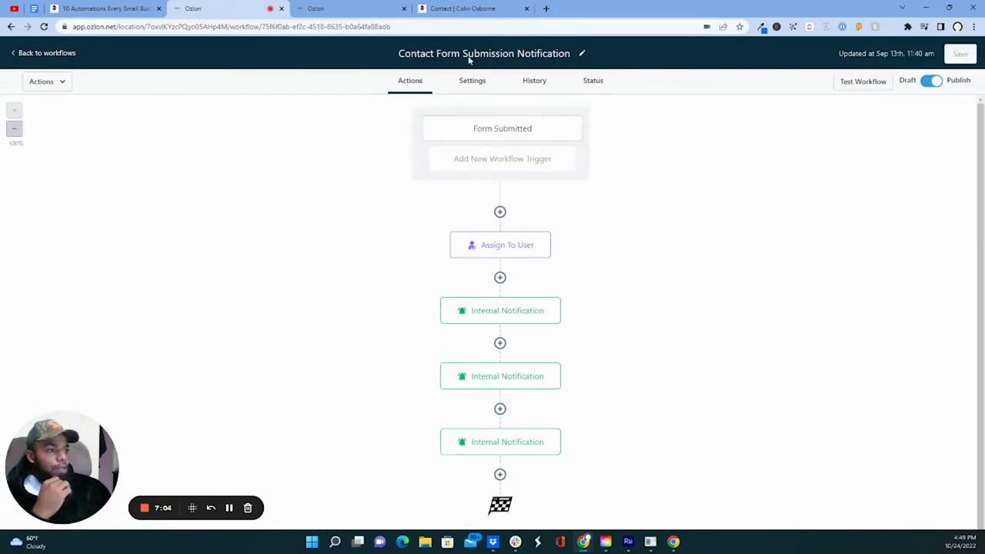
Open the Form Submitted trigger, which is filtered to the Contact Us form.
click(538, 132)
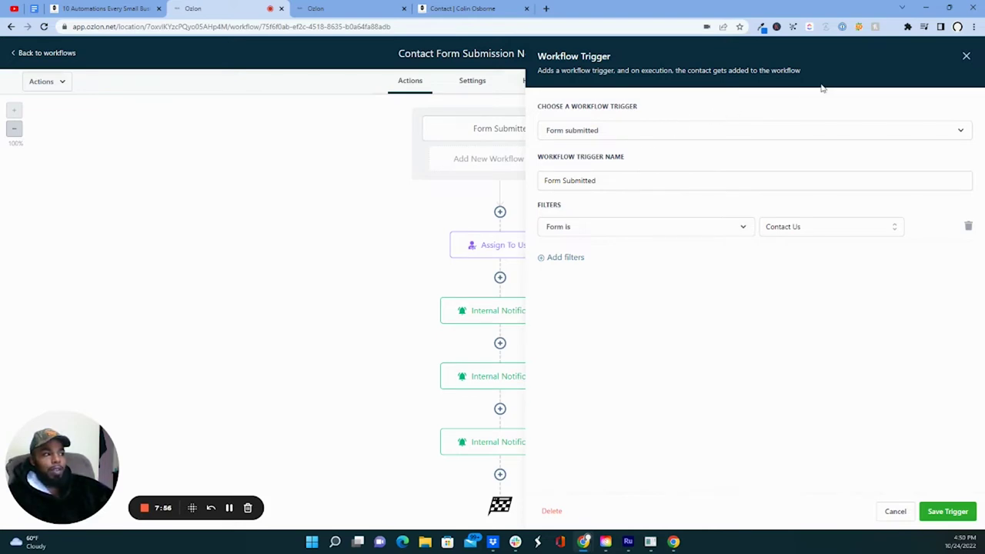
Close the Workflow Trigger side panel.
click(967, 55)
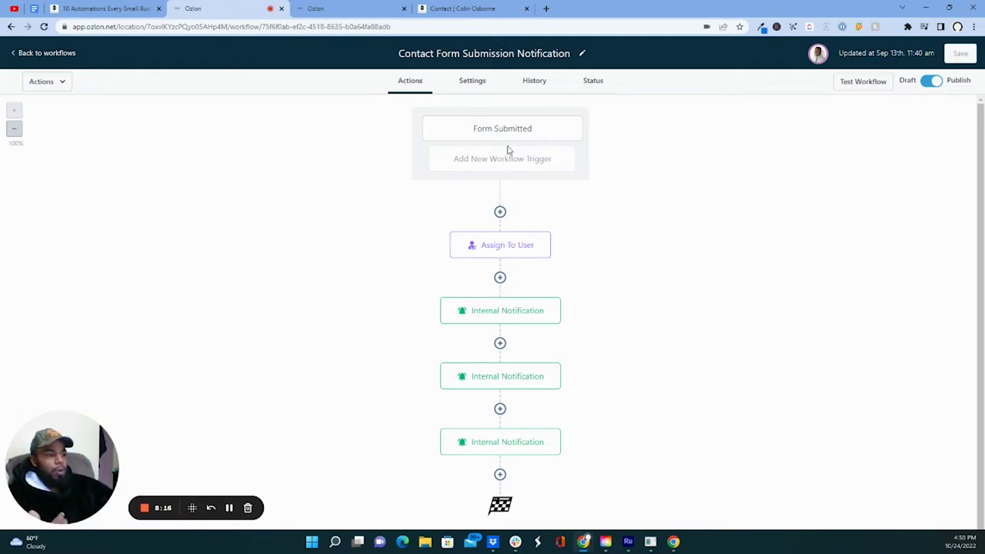
Add a Send Email step before Assign To User with From Name {{contact.name}}.
click(500, 212)
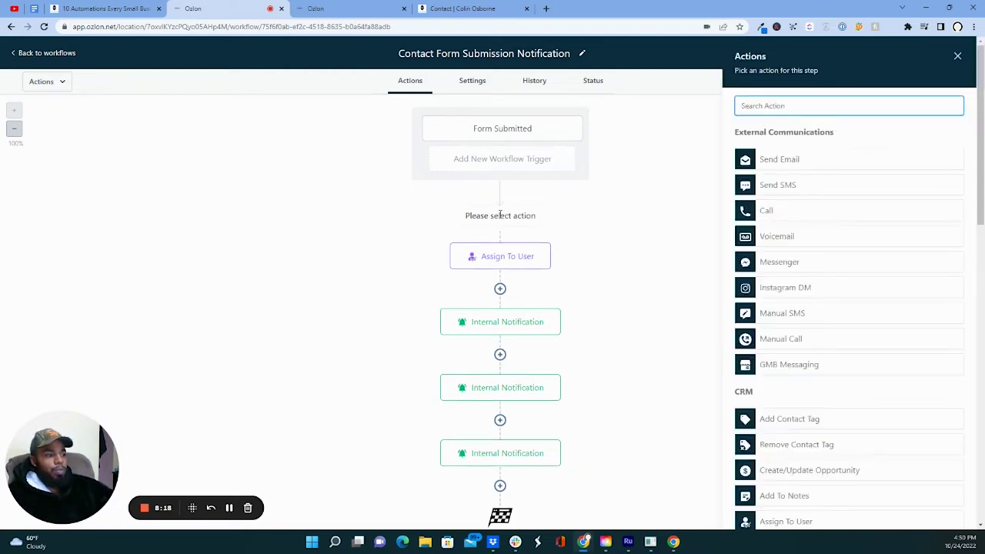
click(791, 160)
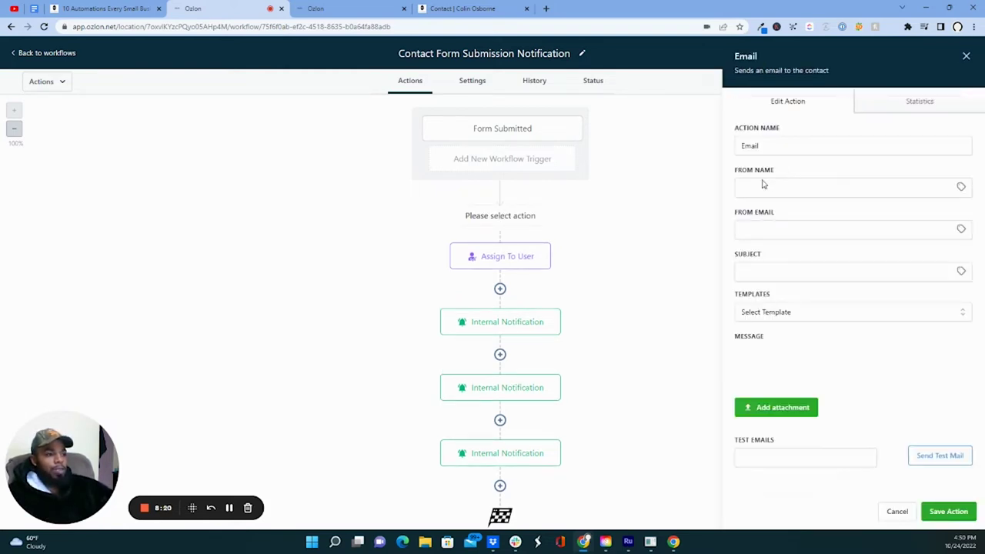
click(953, 188)
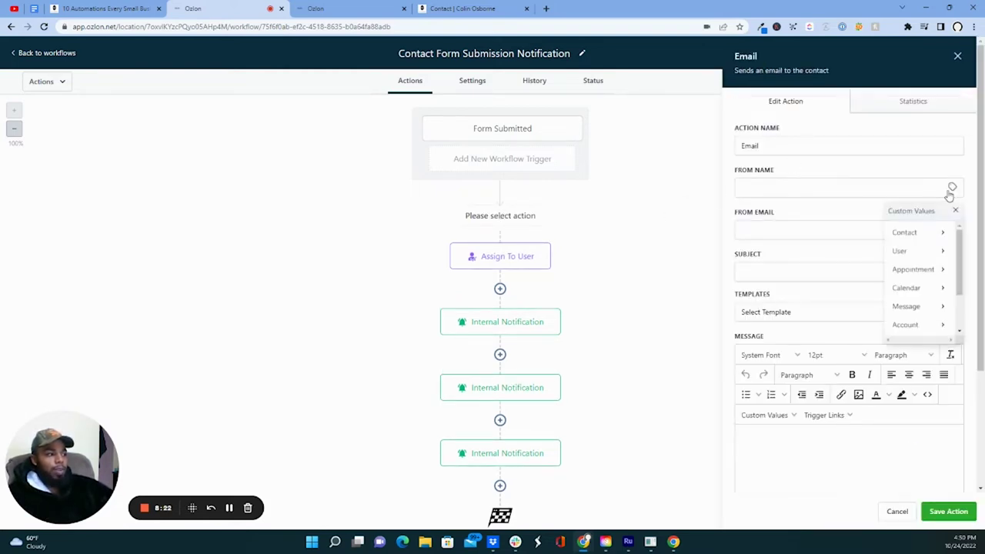
click(907, 237)
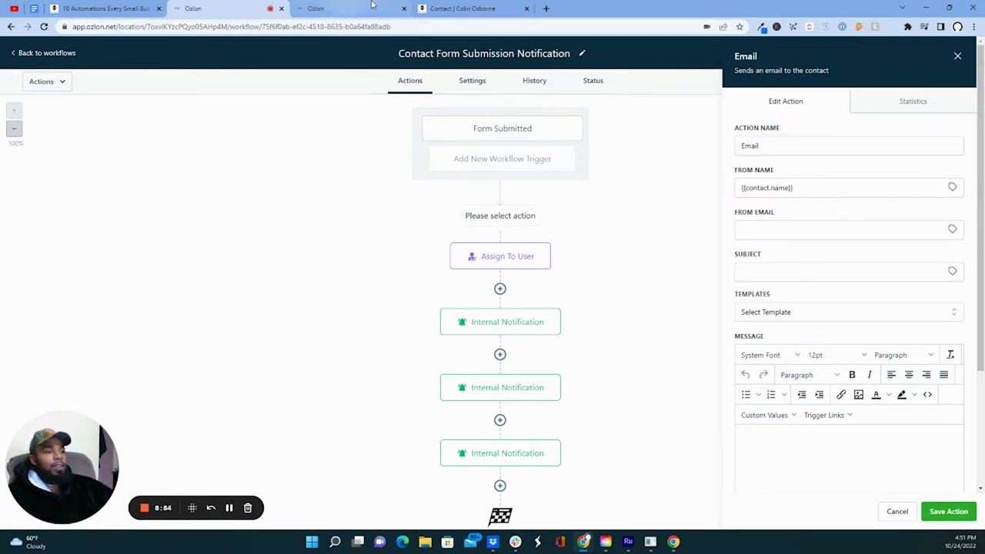
click(462, 9)
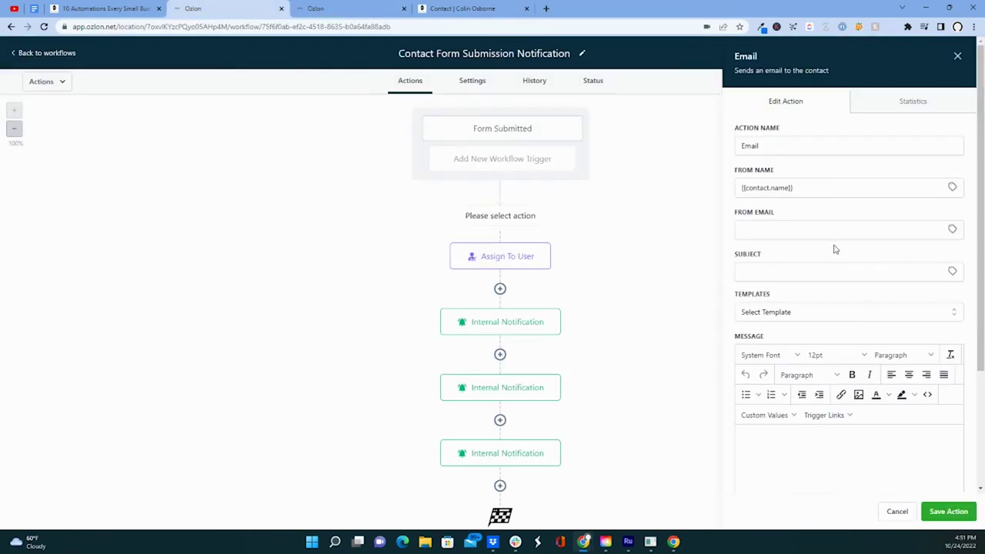
Set the email's From Email to {{contact.email}}.
click(952, 228)
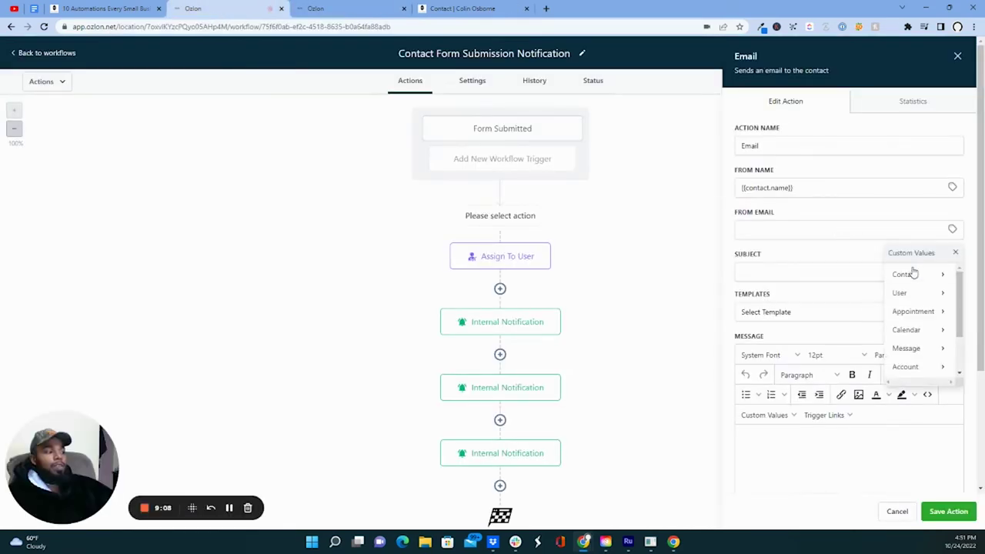
click(918, 279)
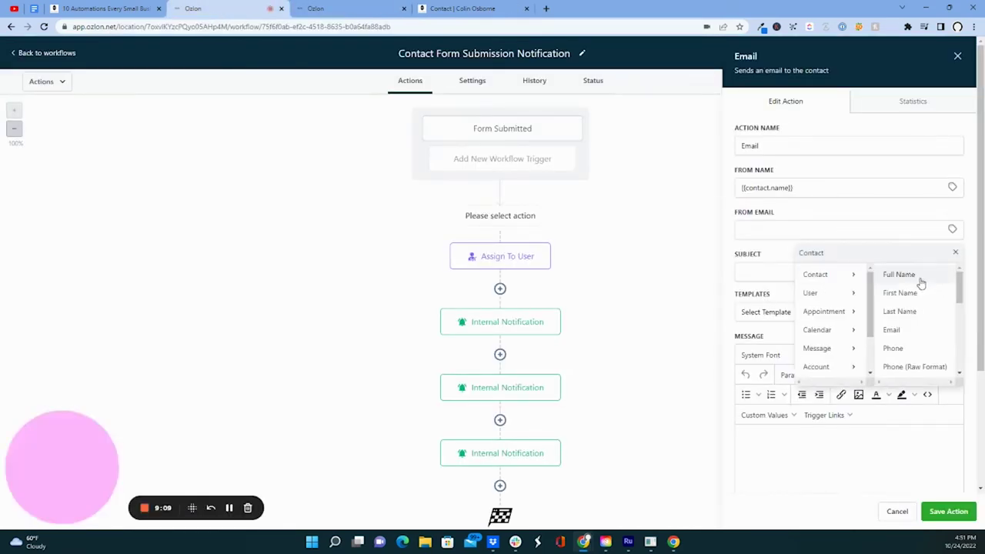
click(910, 329)
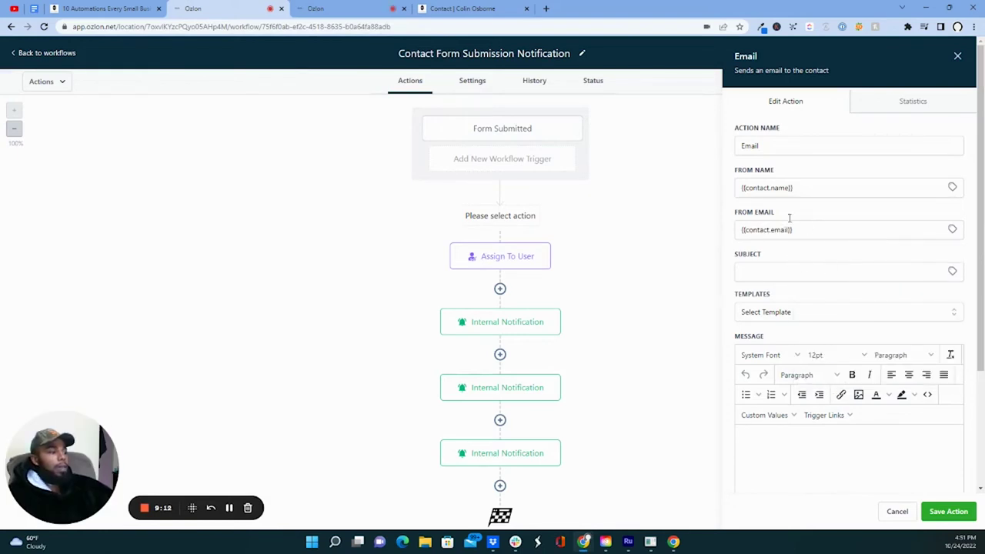
Build the subject from {{contact.name}} and 'Thank for submitting to mario's italian restaurant'.
click(911, 272)
click(952, 272)
click(912, 316)
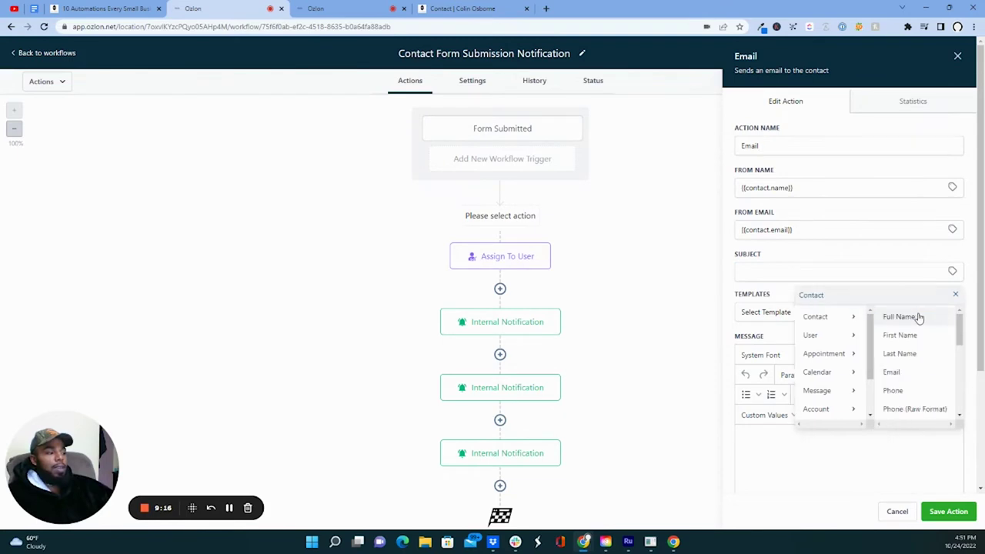
click(898, 317)
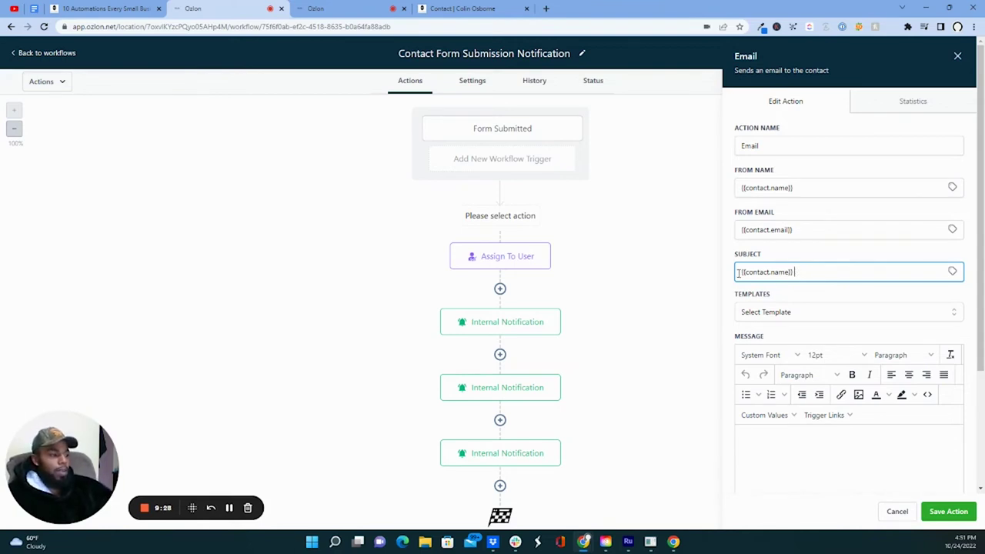
text(Thank for submitt)
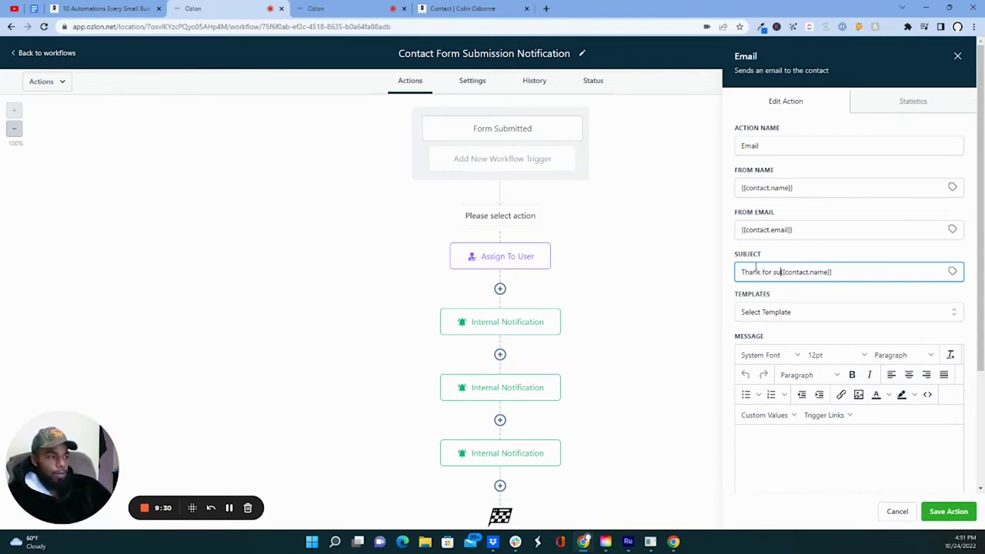
text(ing to mario's)
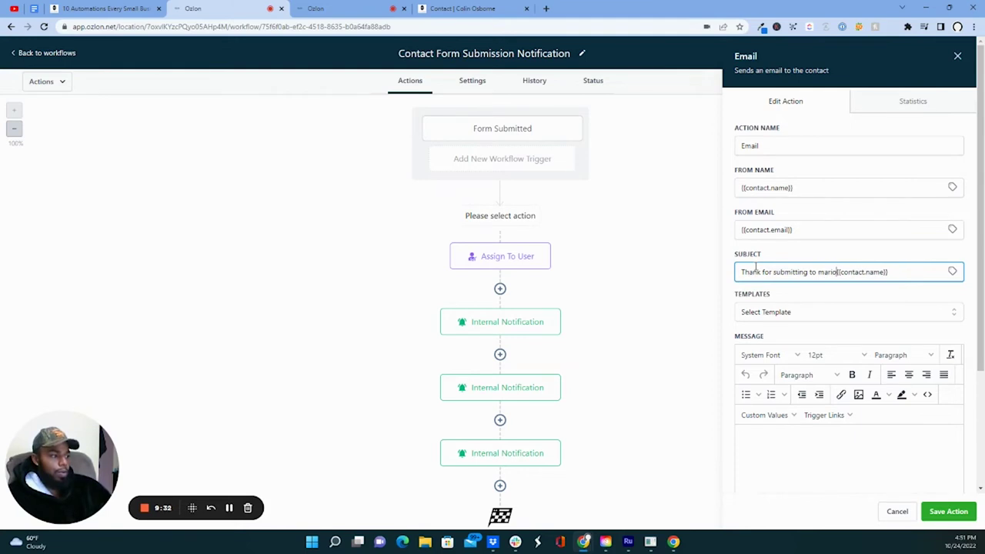
text( italian restau)
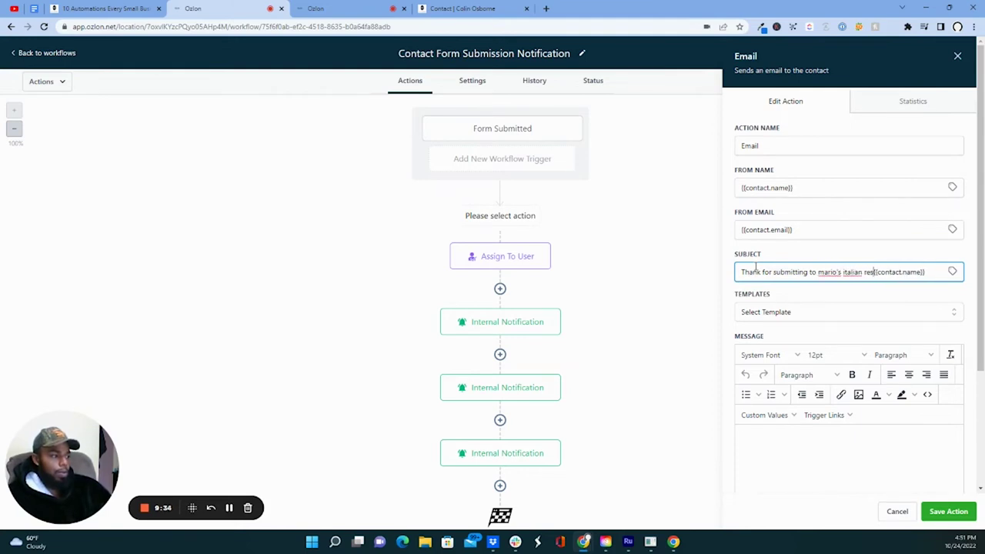
text(rant)
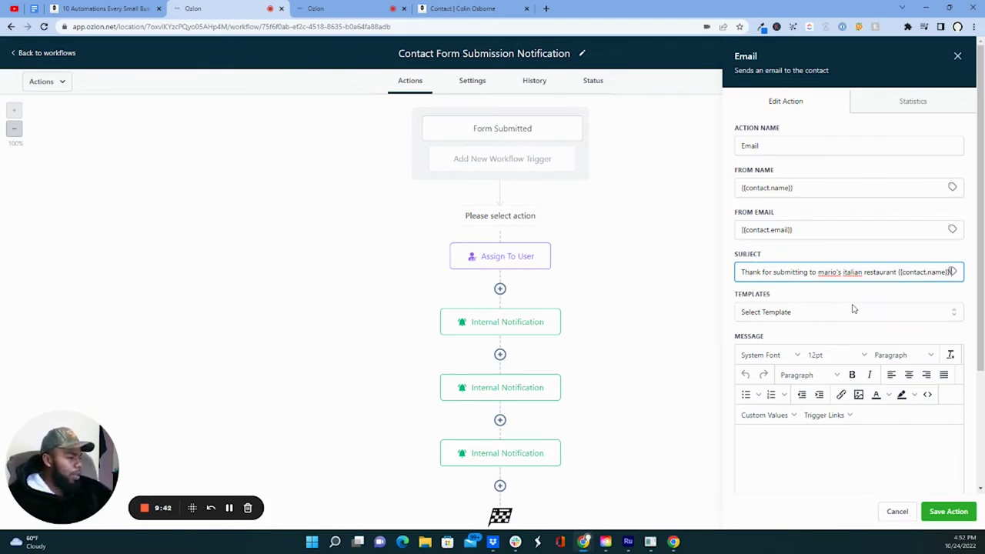
Start the message body with the greeting 'Hey {{contact.first_name}},'.
click(837, 441)
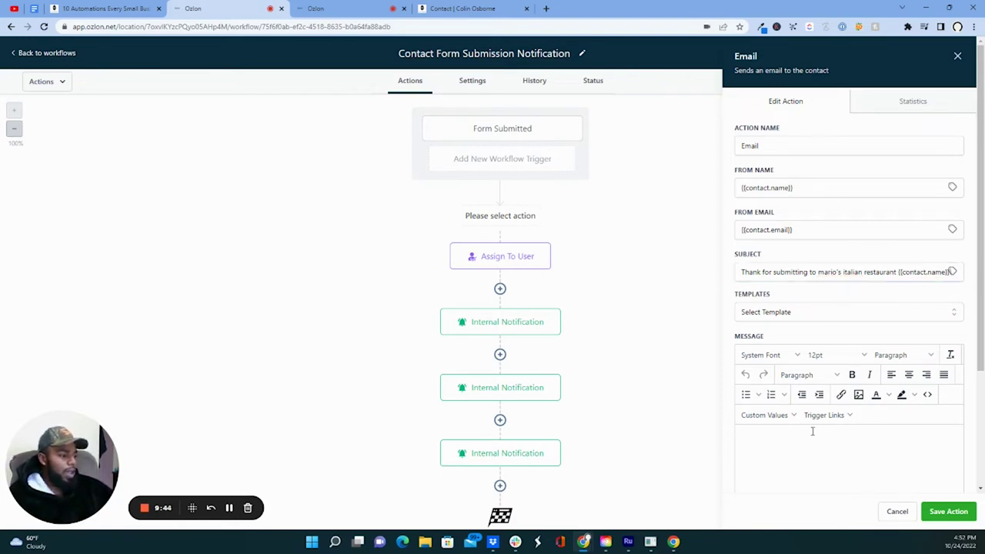
scroll(811, 437, down, 2)
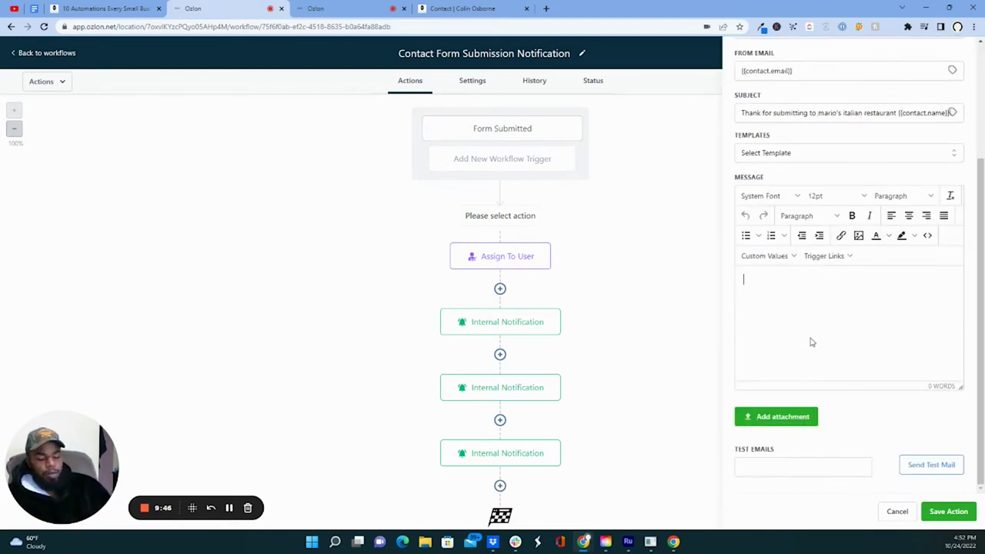
text(Hey)
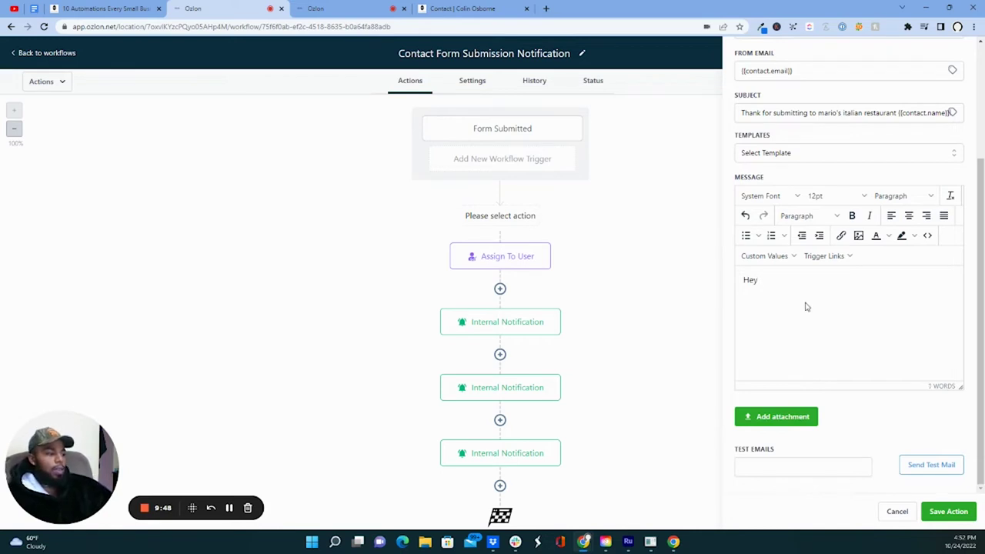
click(793, 257)
mouse_move(798, 273)
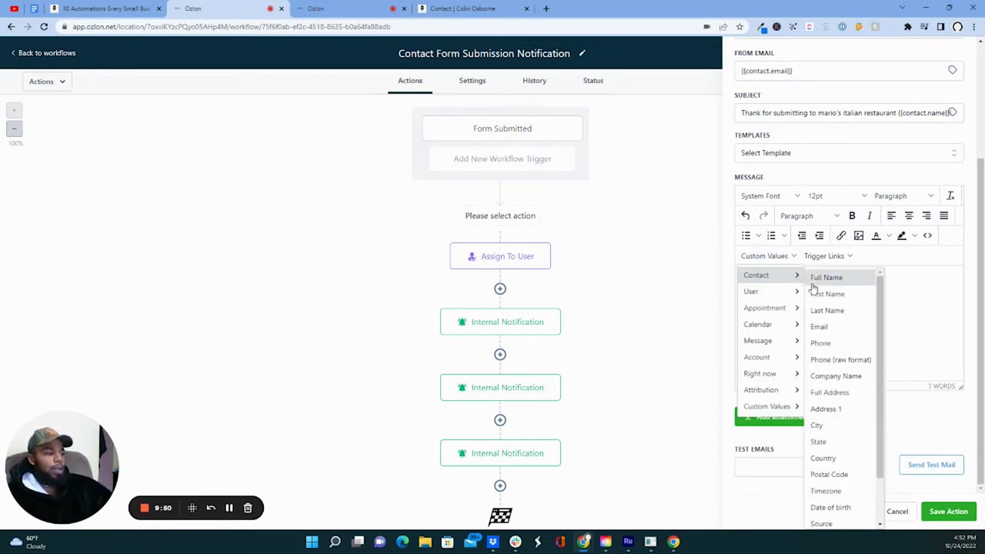
click(826, 294)
text(,)
key(Return)
Add a sentence thanking them for submitting our contact form and asking for 24 hours to respond.
text(Thank you for)
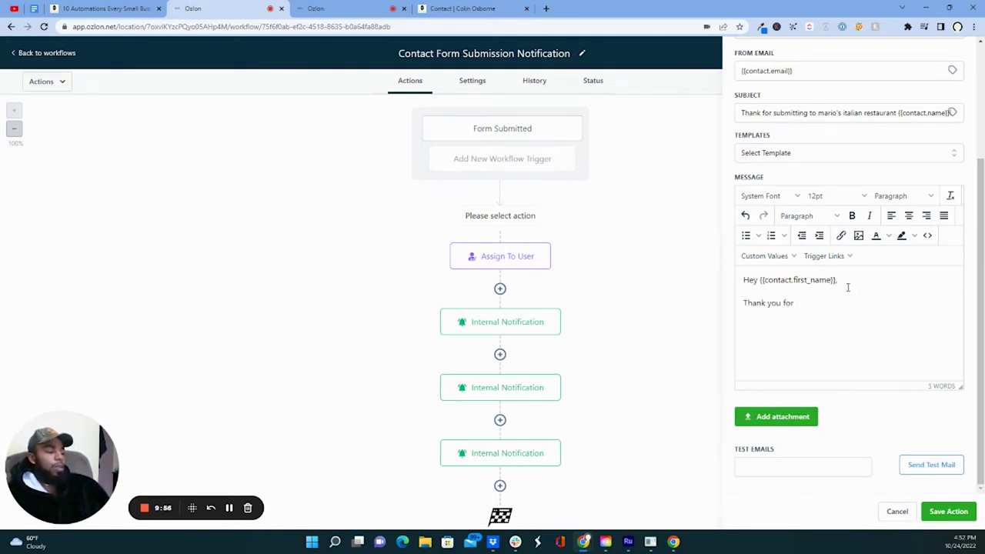
text( submitting a contact form.)
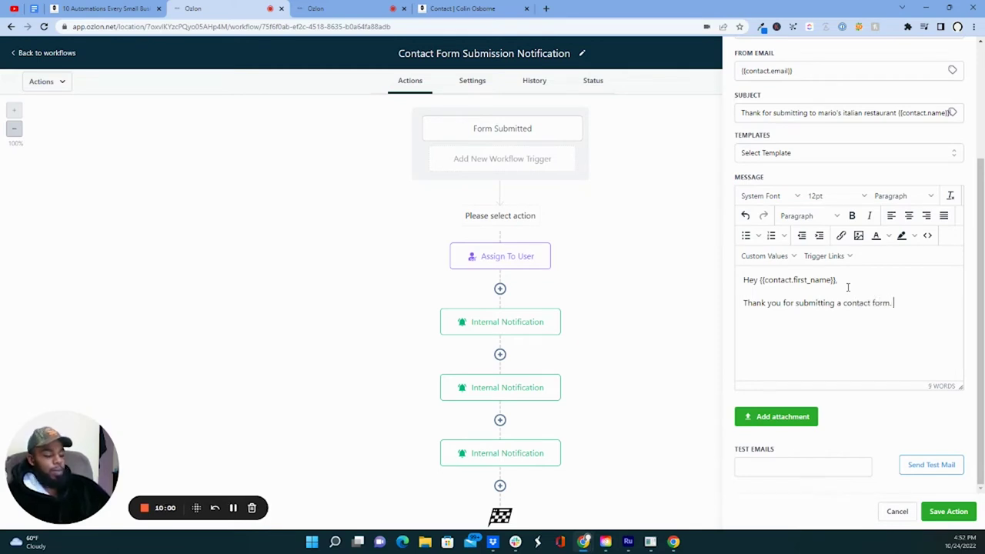
key(BackSpace)
key(BackSpace)
key(BackSpace)
key(BackSpace)
key(BackSpace)
text(submis)
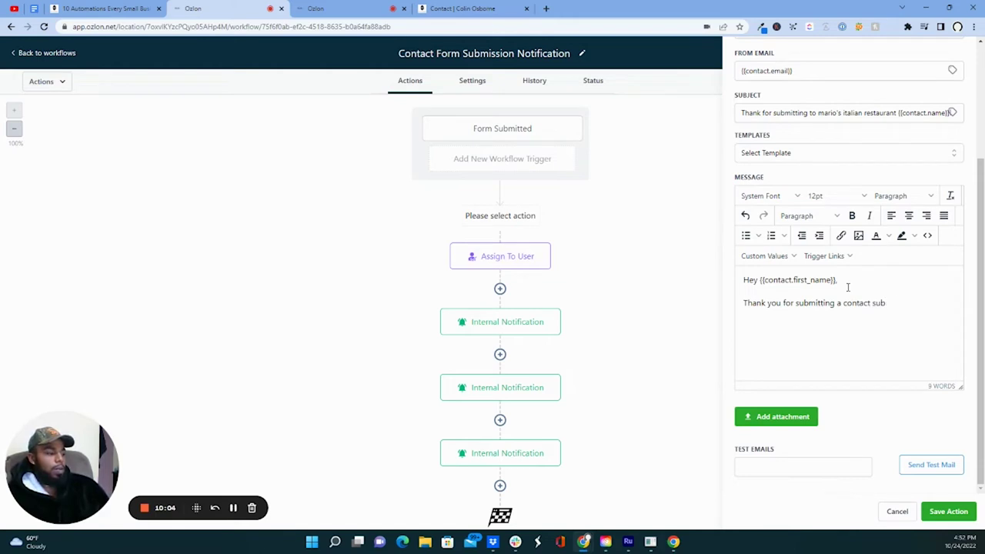
key(BackSpace)
key(BackSpace)
key(BackSpace)
key(BackSpace)
key(BackSpace)
key(BackSpace)
key(BackSpace)
key(BackSpace)
key(BackSpace)
key(BackSpace)
key(BackSpace)
key(BackSpace)
key(BackSpace)
text(our co)
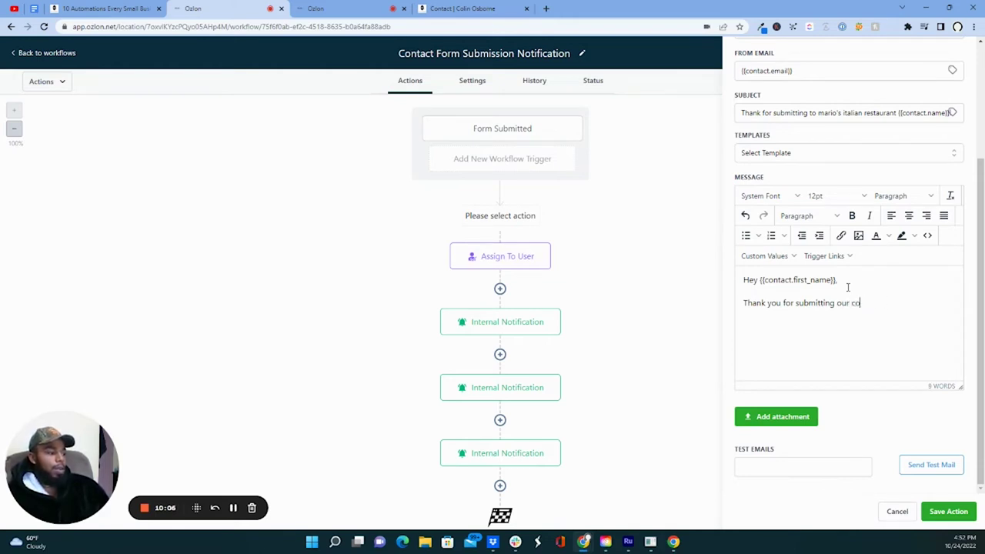
text(ntact form. Plea)
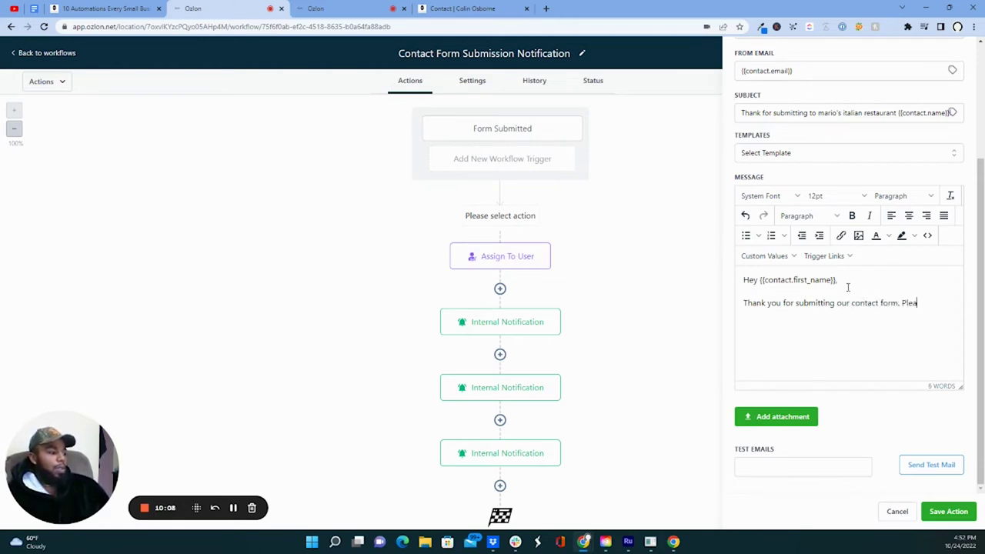
text(se wai)
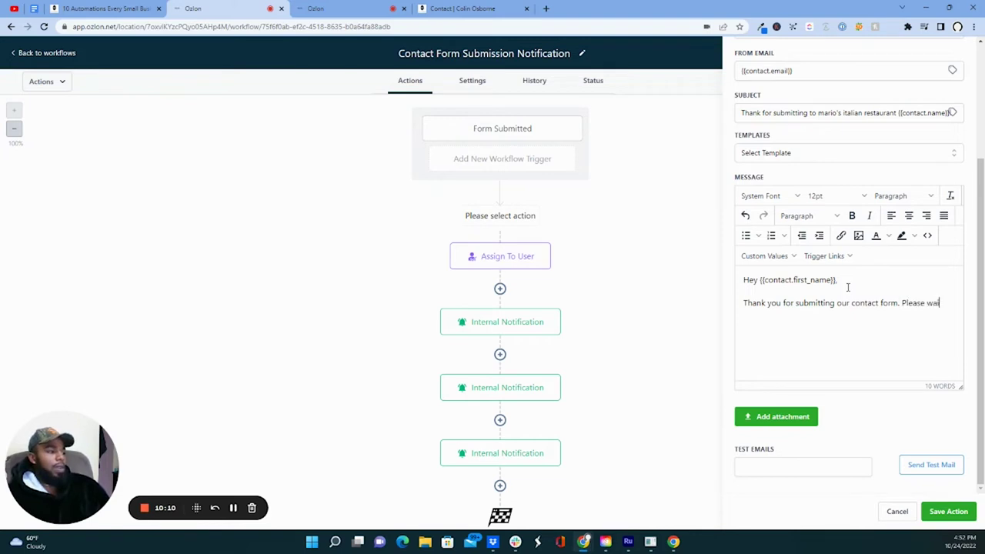
text(t 24 hours)
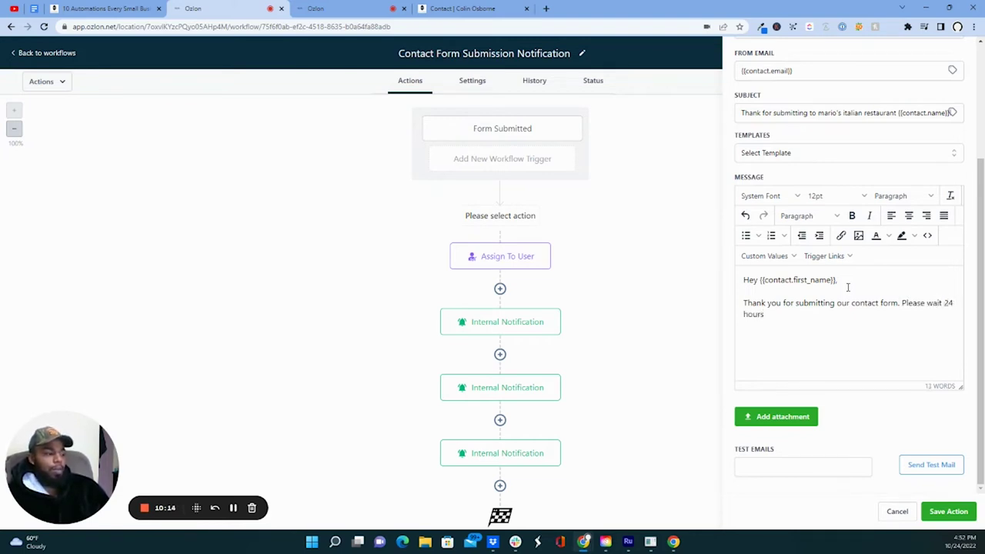
key(BackSpace)
key(BackSpace)
key(BackSpace)
key(BackSpace)
key(BackSpace)
key(BackSpace)
key(BackSpace)
key(BackSpace)
key(BackSpace)
key(BackSpace)
key(BackSpace)
key(BackSpace)
key(BackSpace)
text(allow us 24 hour)
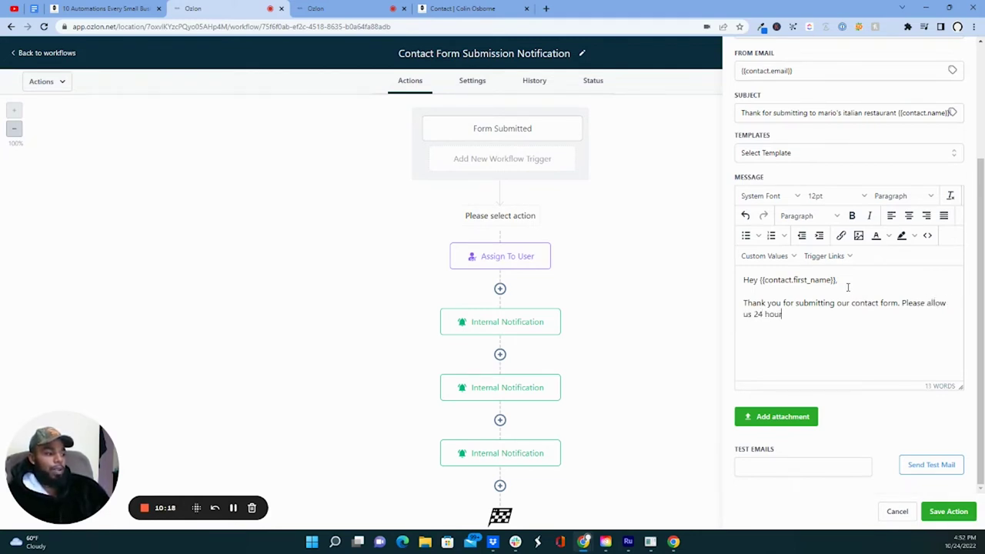
text(s to respon)
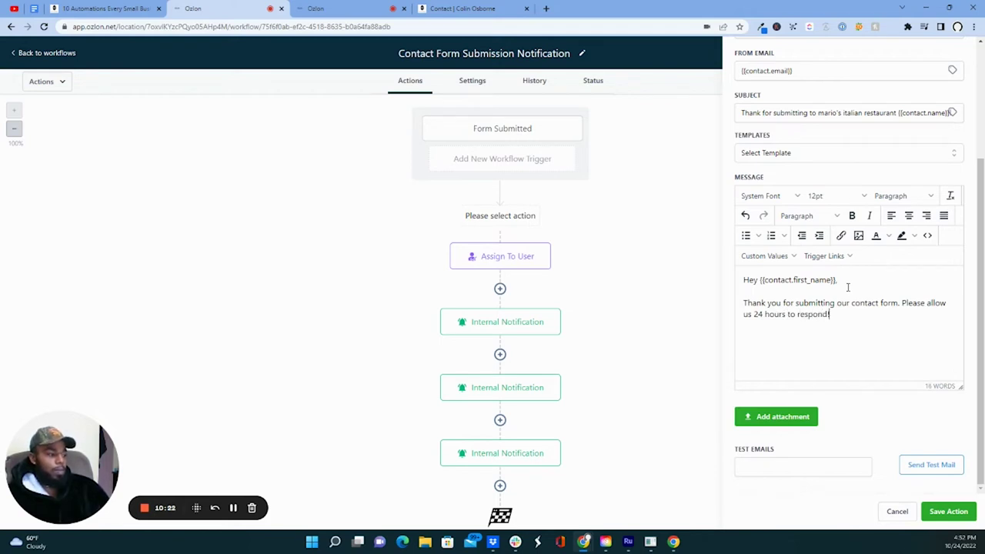
text(d!)
Sign off the email with 'Have a pizza day' after a blank line.
key(Return)
text(H)
key(BackSpace)
key(Return)
text(H)
key(BackSpace)
text(Have a)
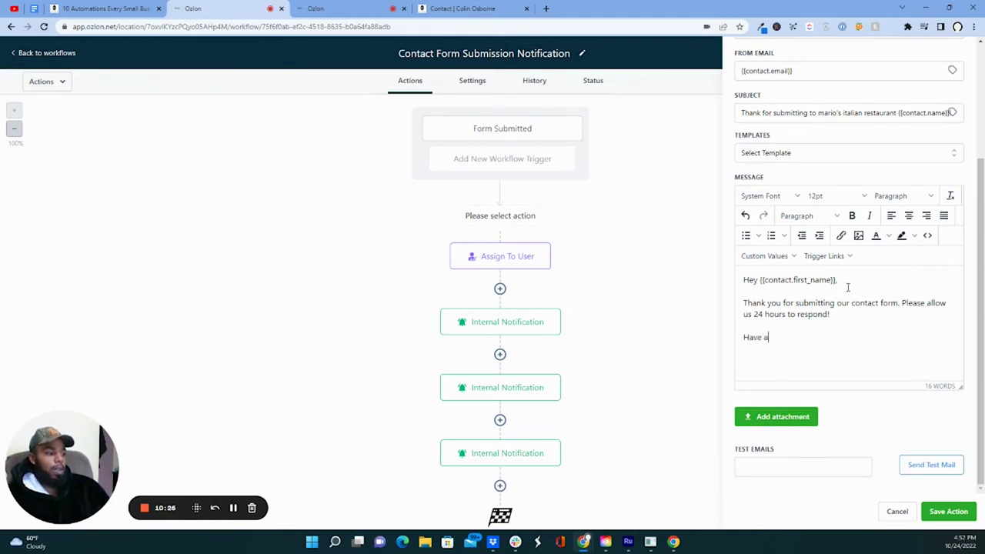
text( pizza day!)
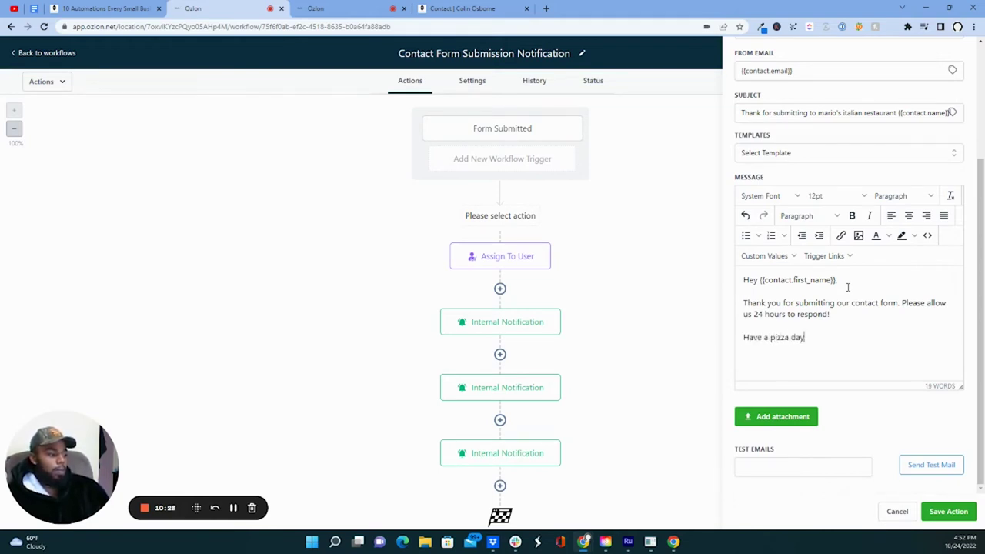
click(764, 256)
mouse_move(775, 365)
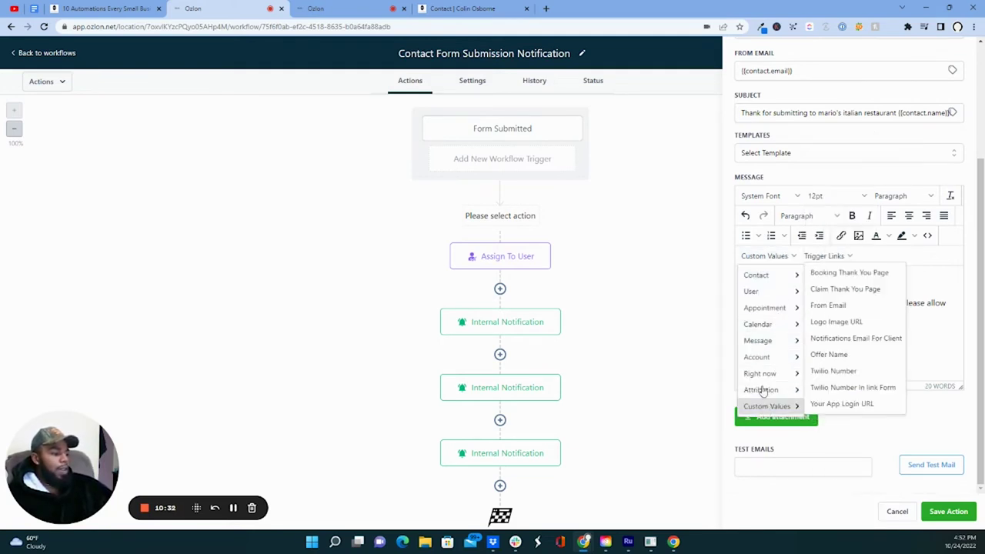
mouse_move(780, 326)
mouse_move(781, 310)
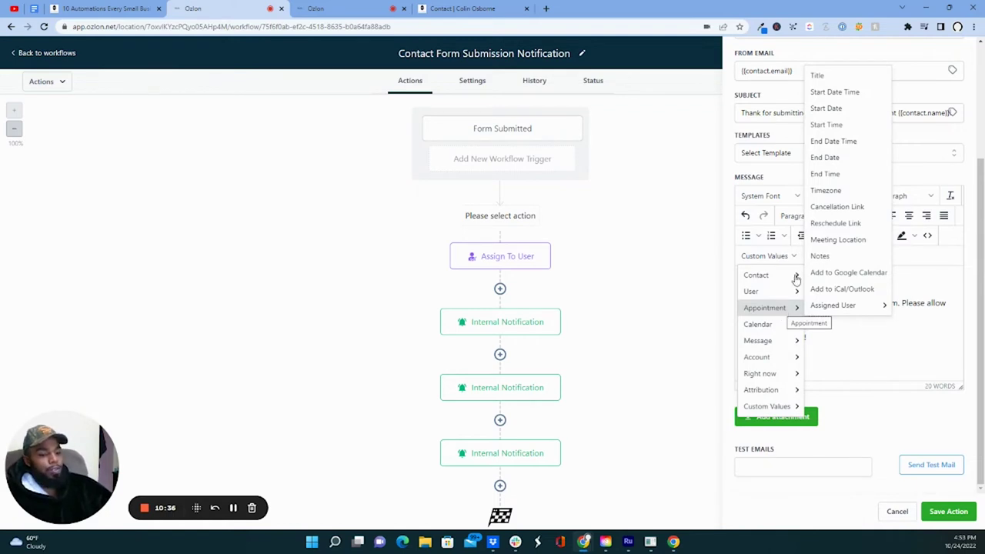
click(880, 348)
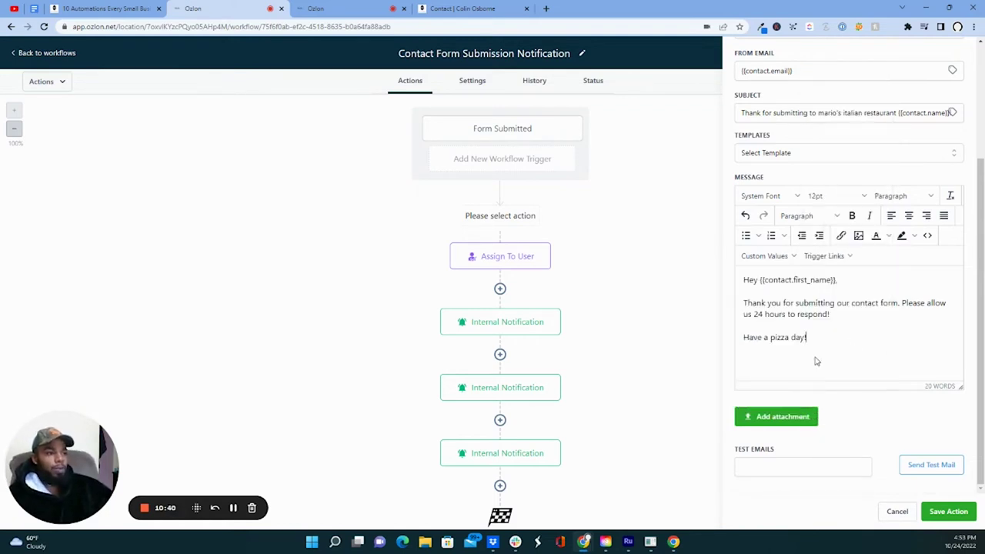
click(790, 356)
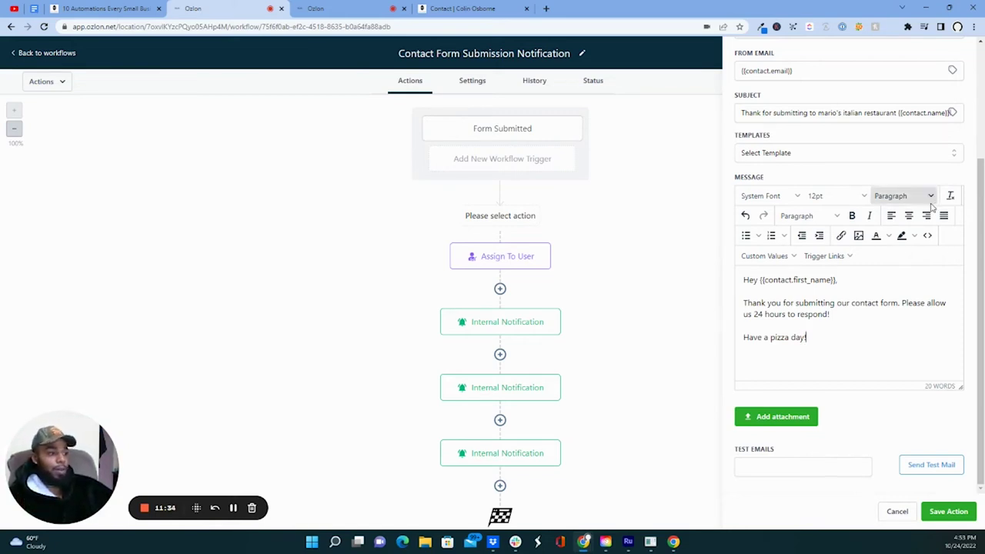
Save the email action, rename it 'Auto responder for contact form', save again, and return to workflows.
click(945, 511)
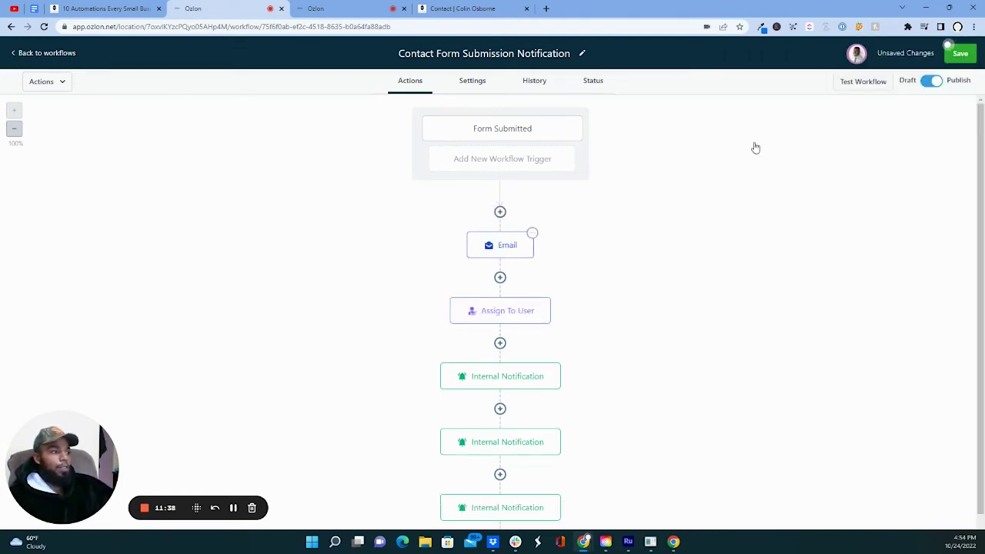
click(501, 245)
double_click(839, 144)
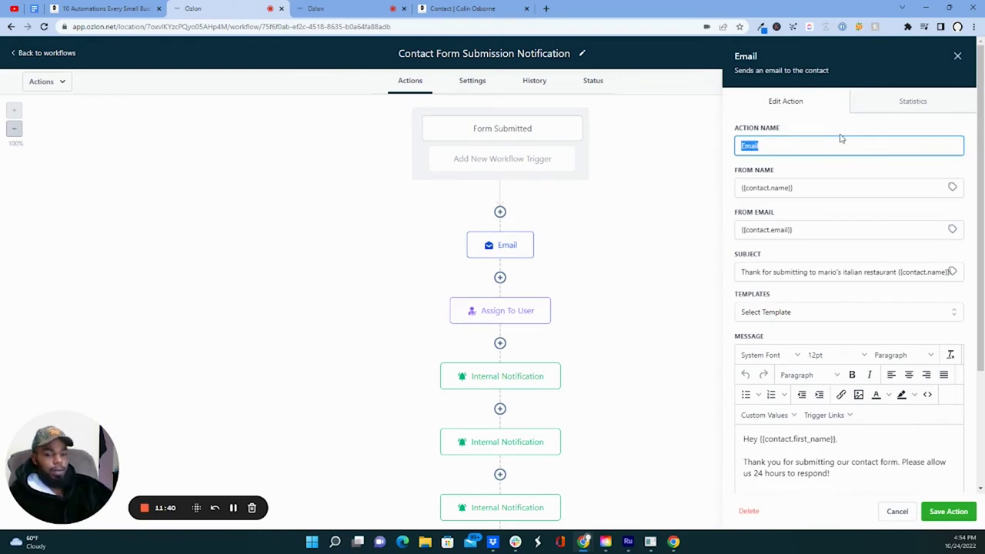
text(Auto respon)
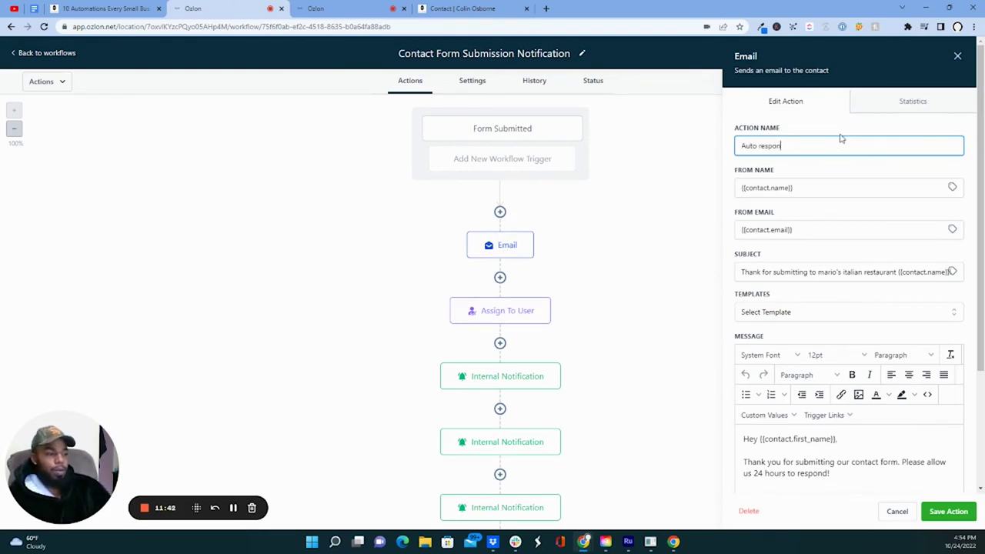
text(der for c)
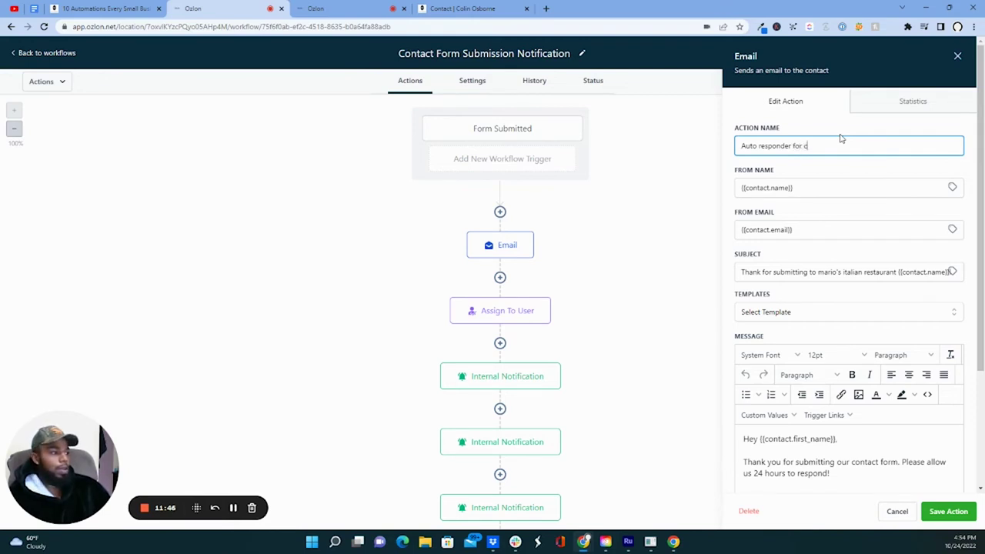
text(ontact form)
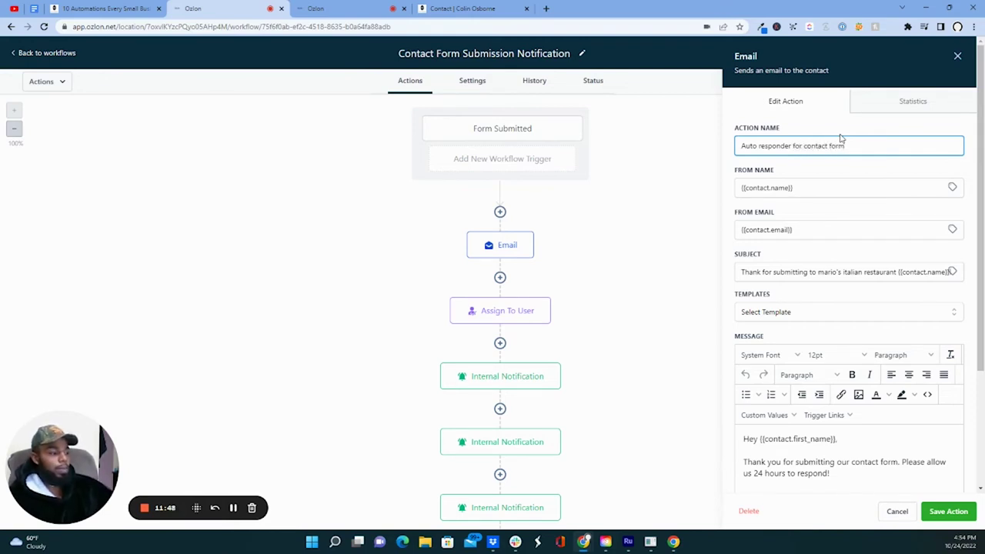
click(941, 514)
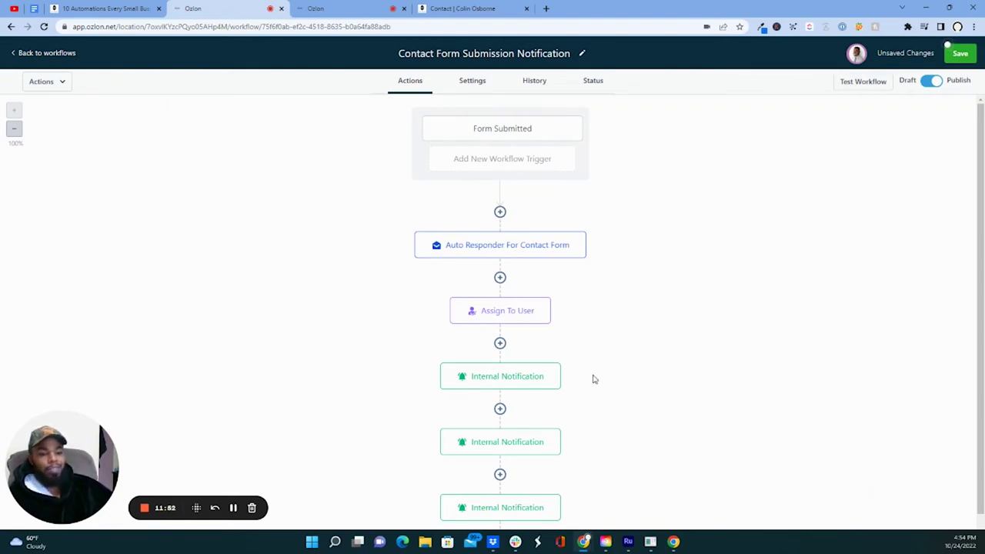
click(232, 507)
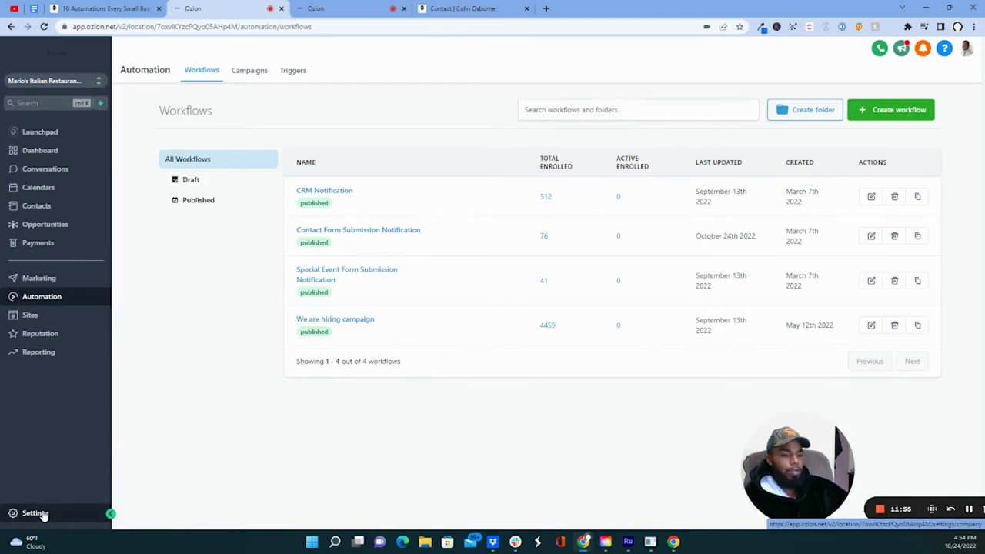
Go to account Settings and browse the settings menu to the Phone Numbers page.
click(35, 513)
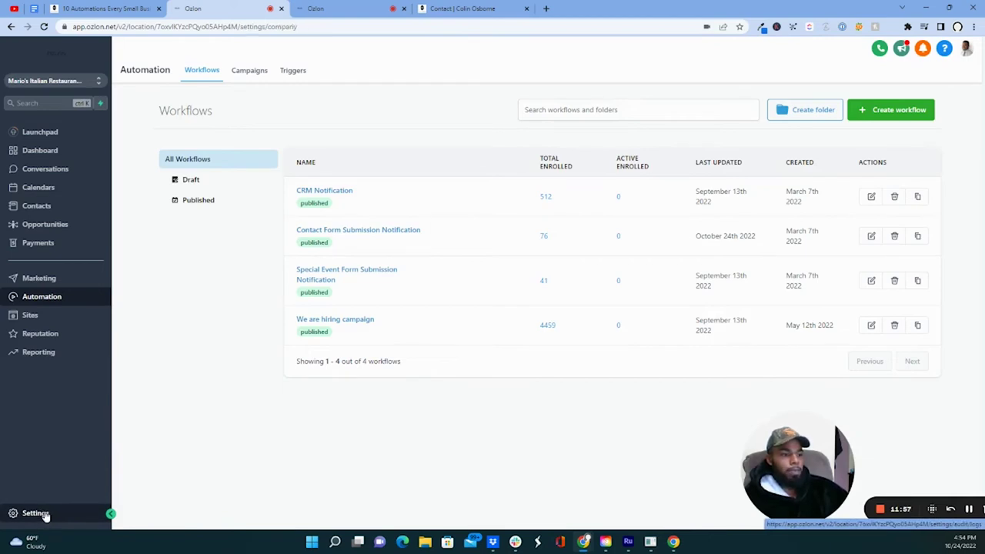
scroll(48, 492, down, 1)
click(45, 341)
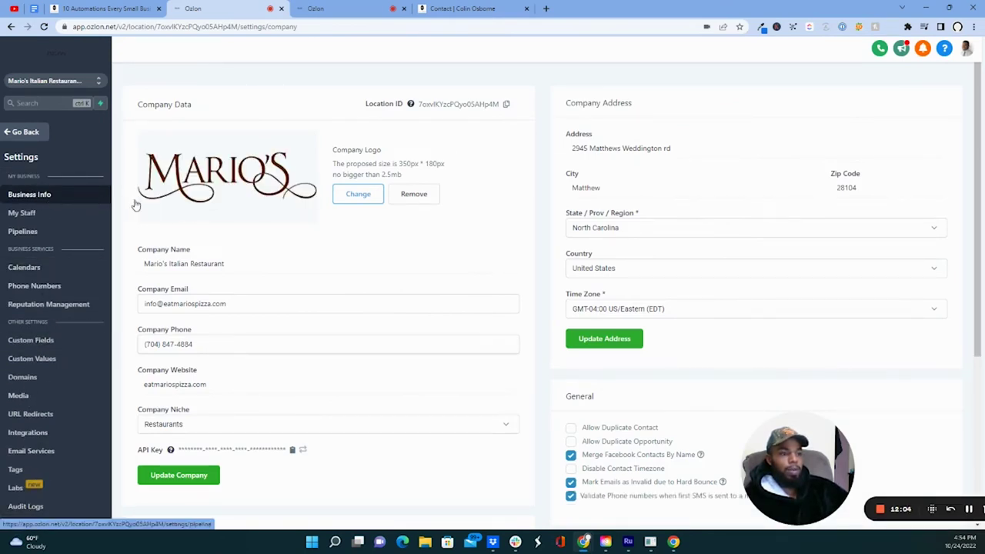
scroll(569, 356, down, 4)
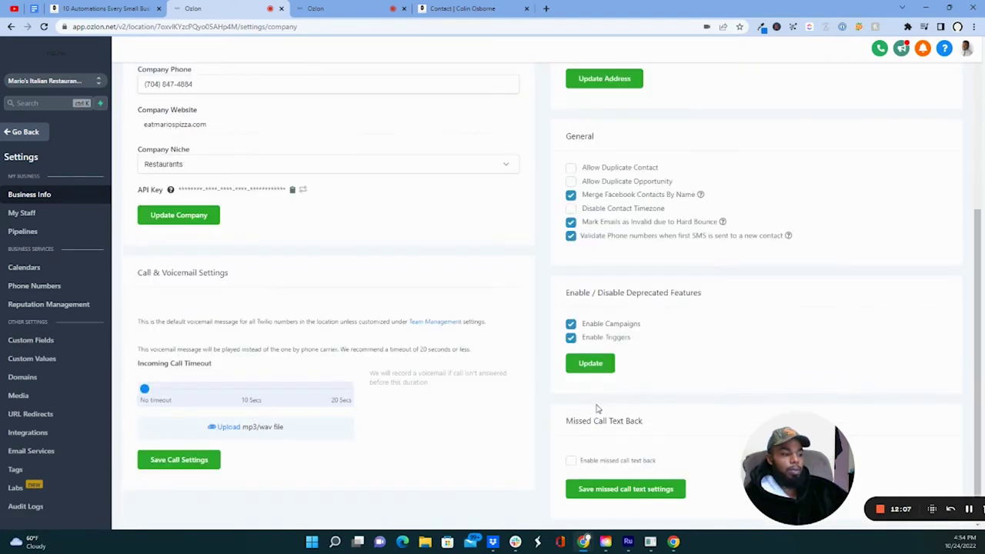
drag(772, 473, 157, 495)
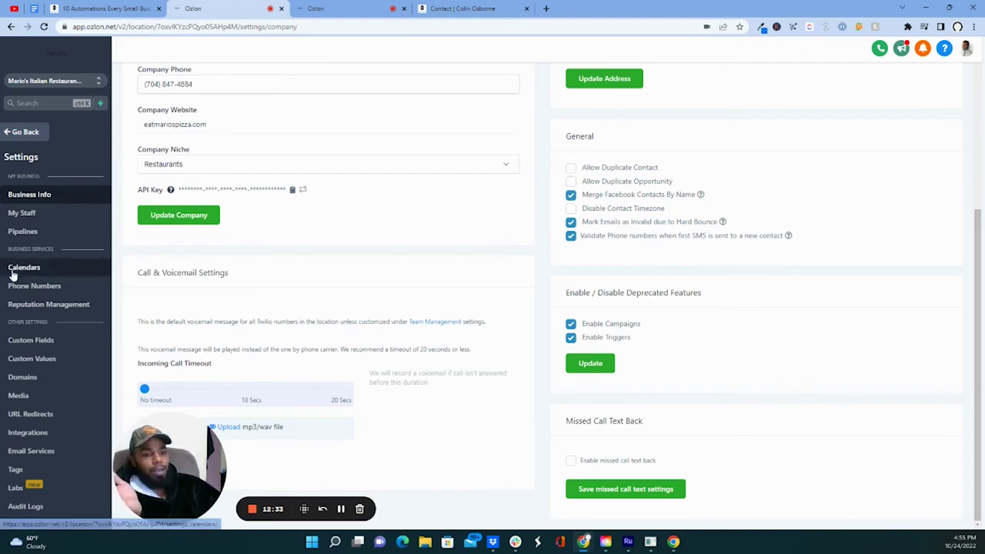
click(45, 288)
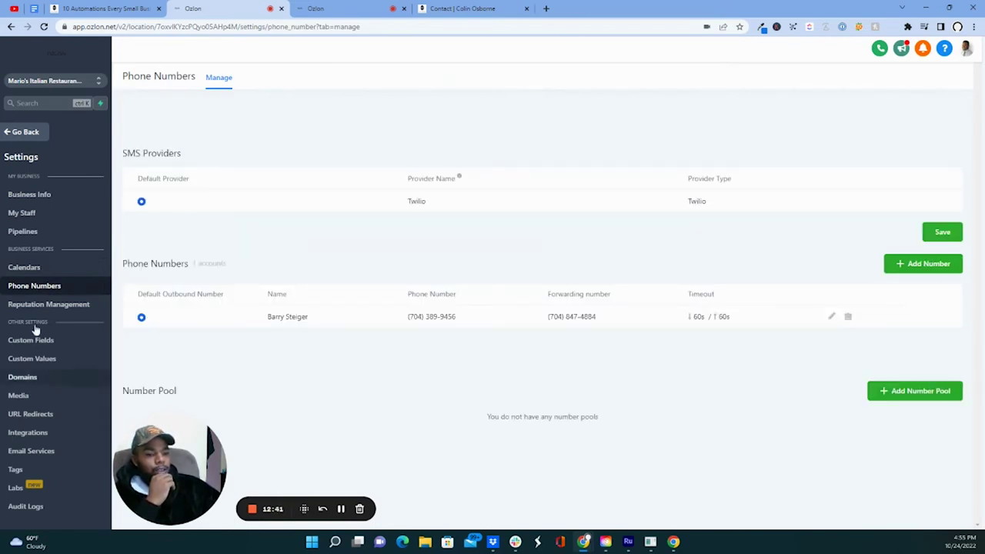
click(27, 198)
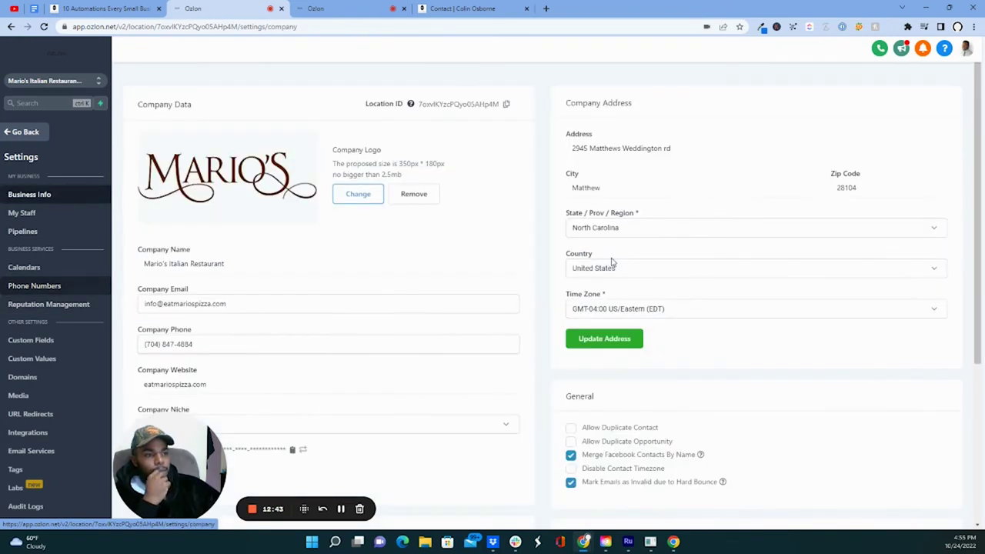
scroll(624, 277, down, 3)
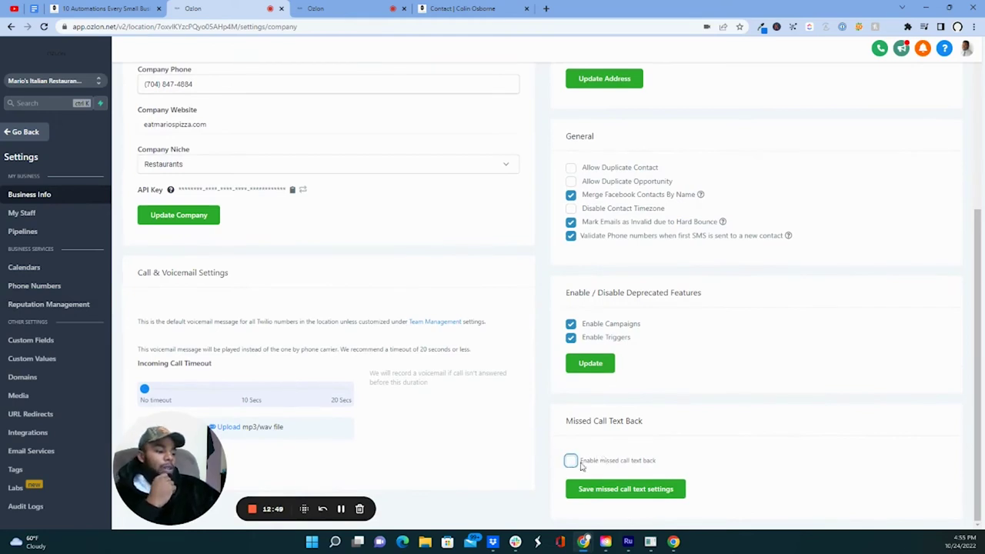
Enable missed call text back and replace the {{location.name}} placeholder with 'Mario's italian restaurant'.
click(571, 461)
scroll(573, 454, down, 2)
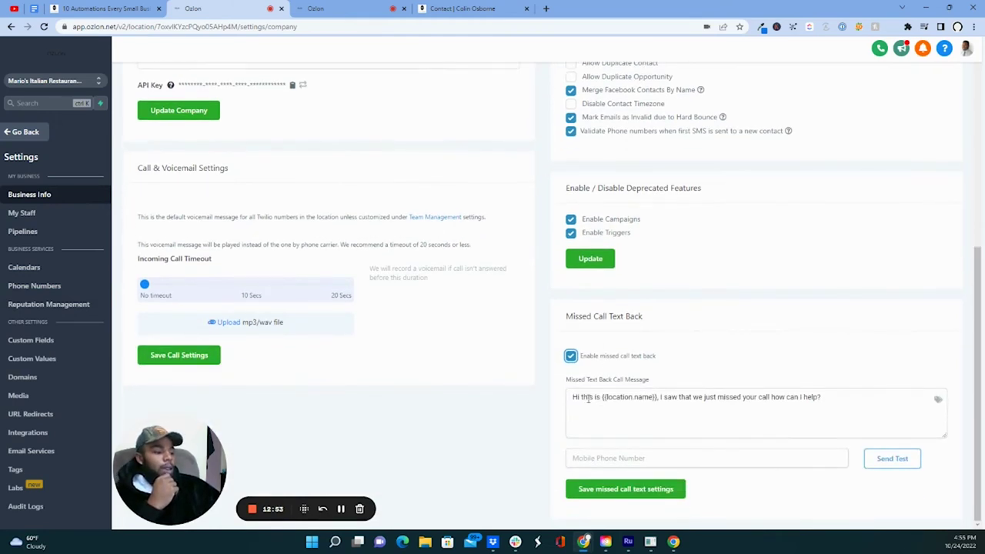
drag(655, 398, 608, 398)
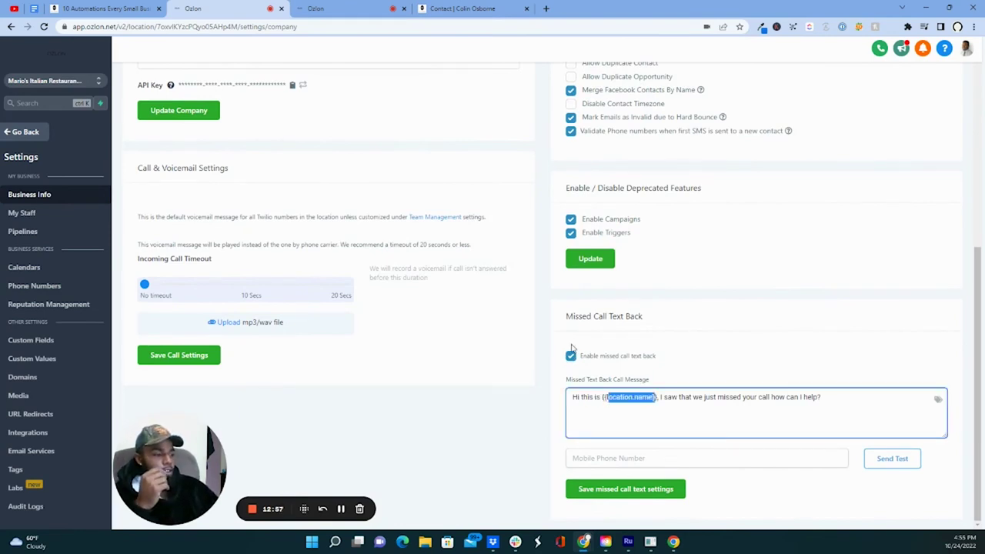
key(BackSpace)
key(BackSpace)
key(Delete)
key(BackSpace)
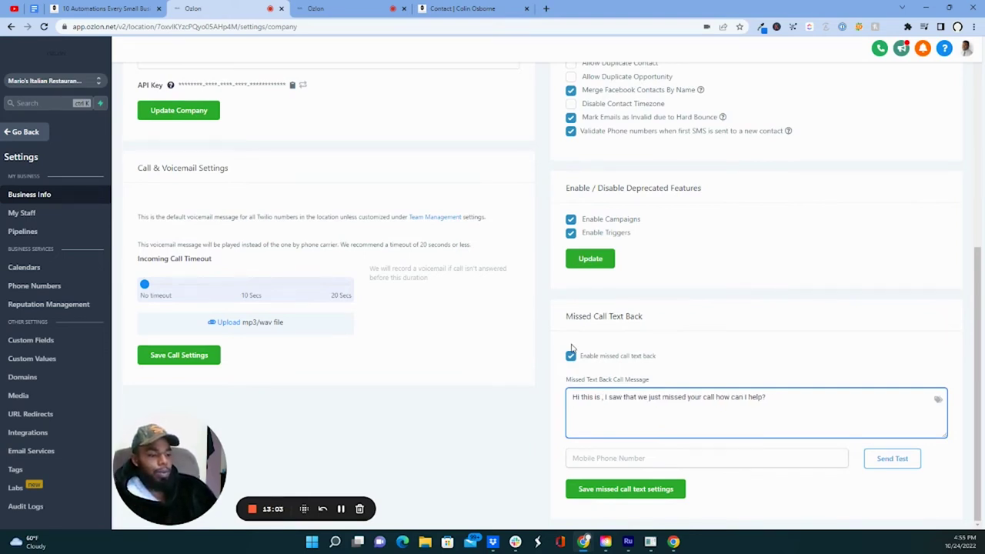
key(BackSpace)
key(BackSpace)
key(BackSpace)
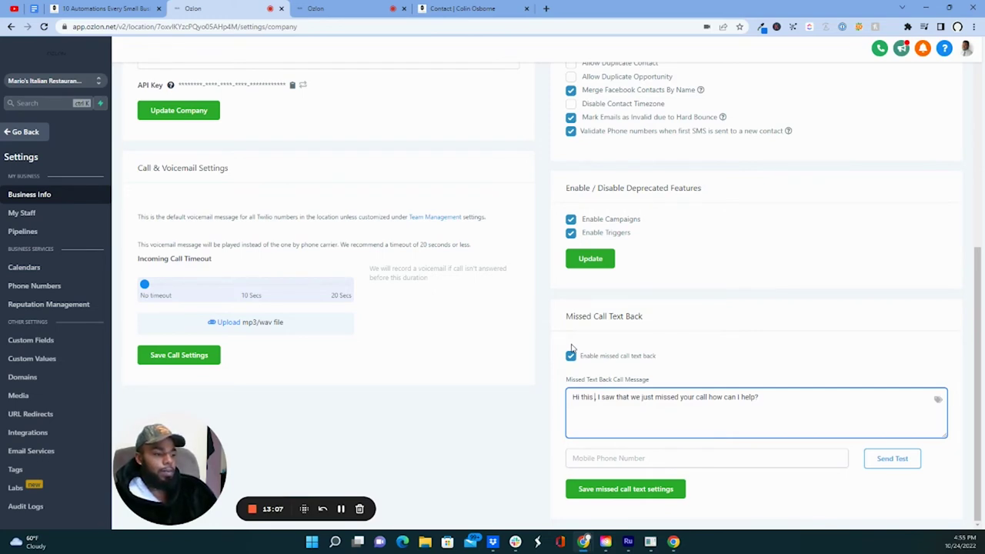
text(is Mario's italian restaurant)
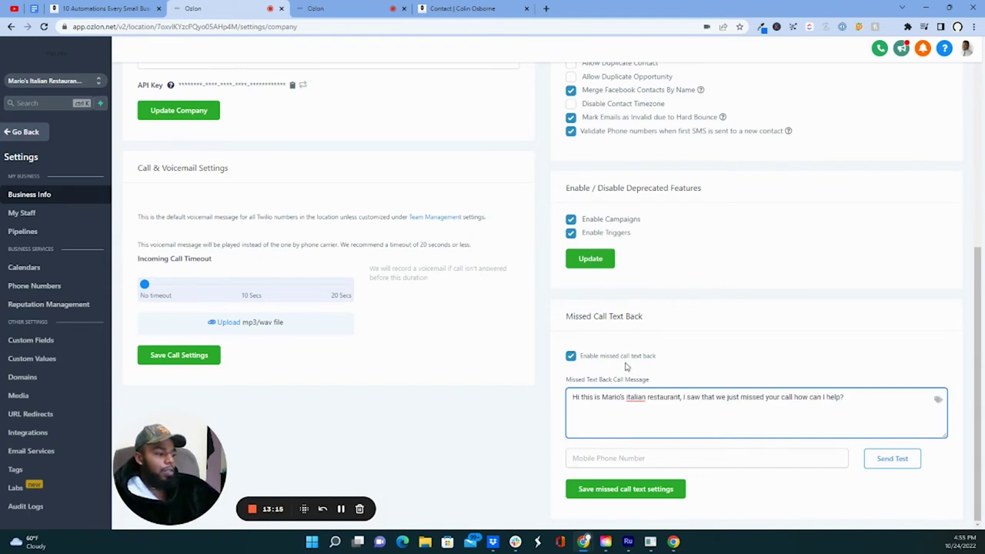
Save the missed call text settings and leave settings for the main menu.
click(636, 457)
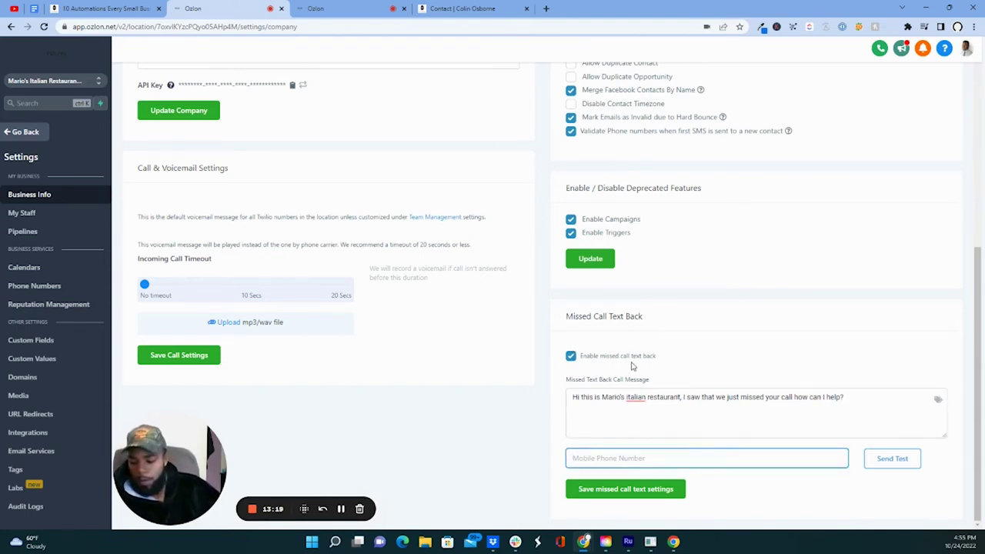
click(654, 489)
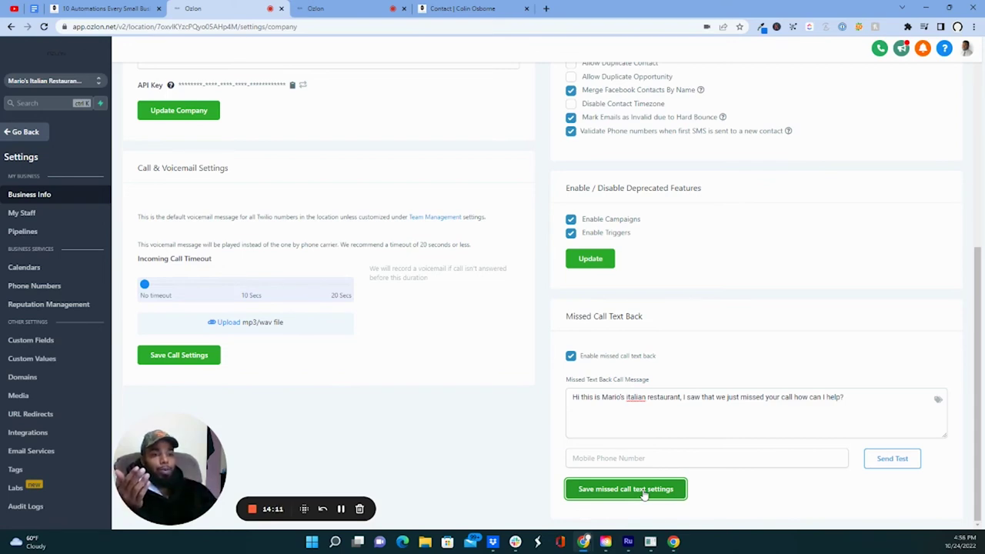
click(25, 132)
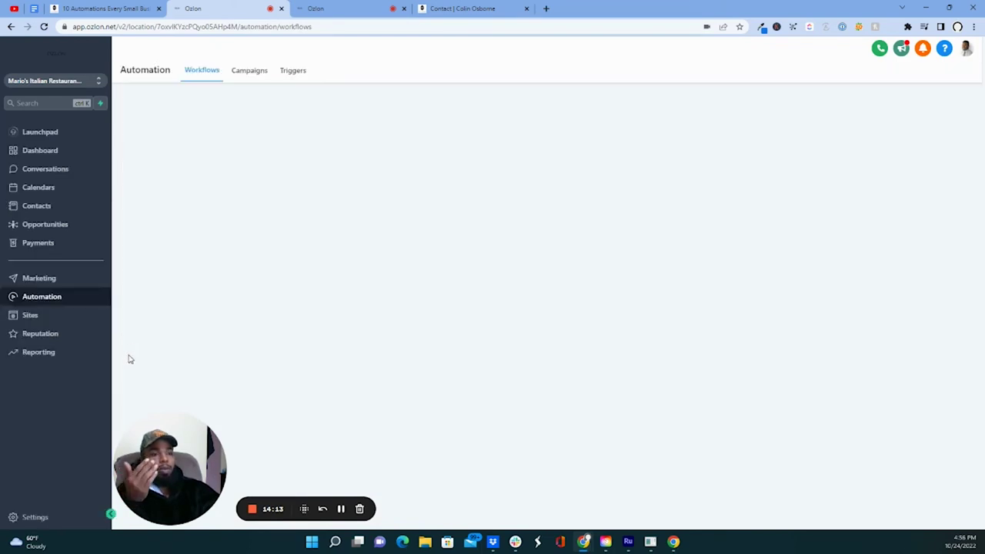
Pass through the Conversations inbox and open the Marketing Social Planner.
click(69, 171)
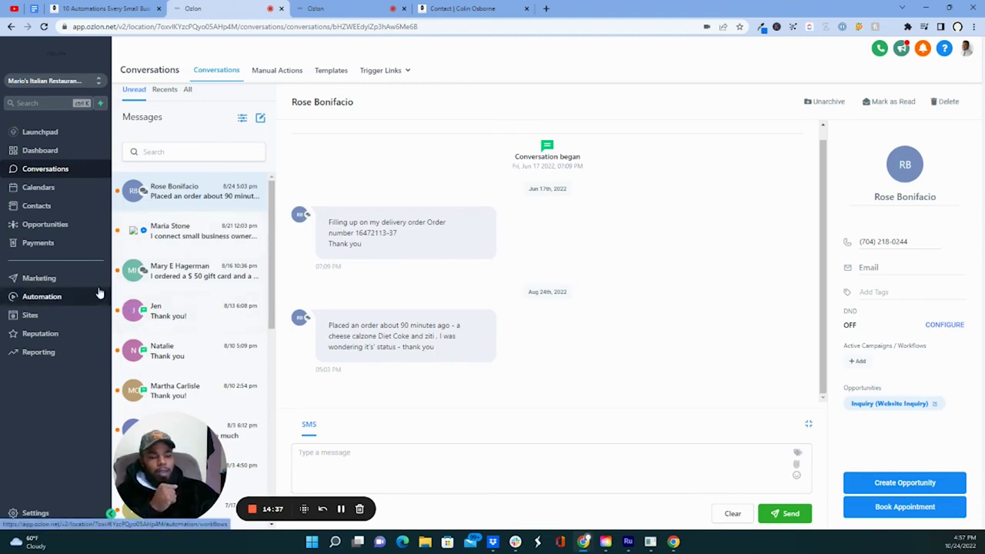
click(57, 283)
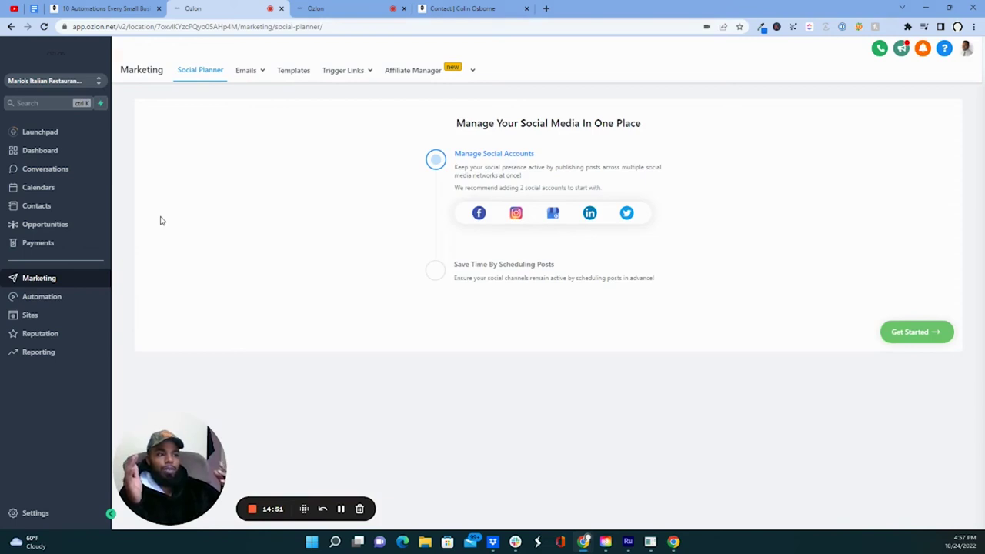
Switch to the Ozlon sub-account and scroll its Social Planner down to the Recent Posts list.
click(98, 85)
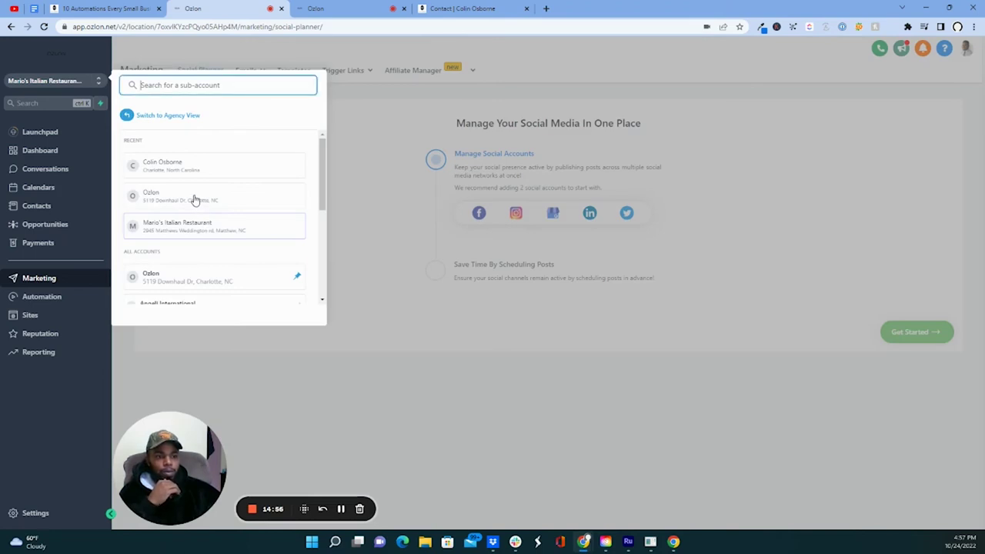
click(195, 198)
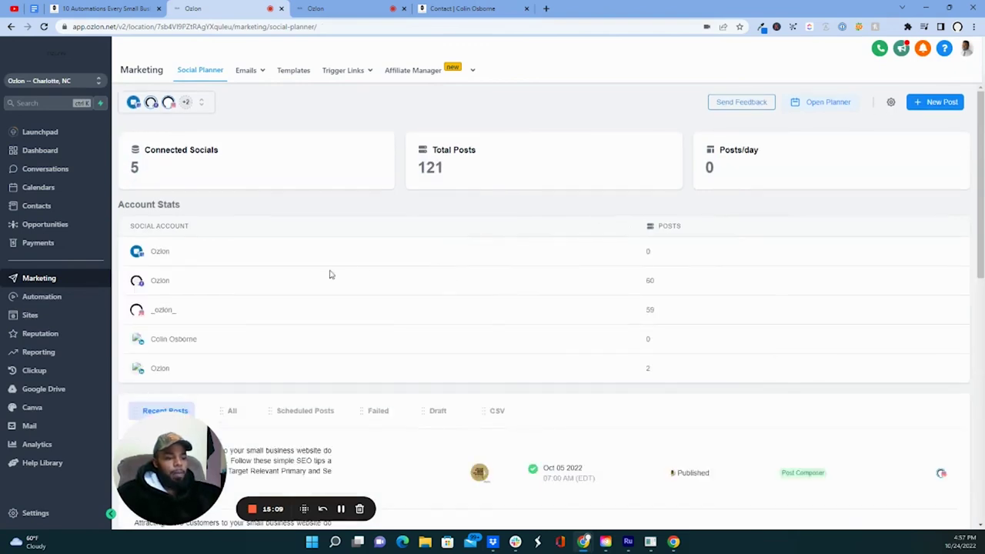
scroll(329, 275, down, 15)
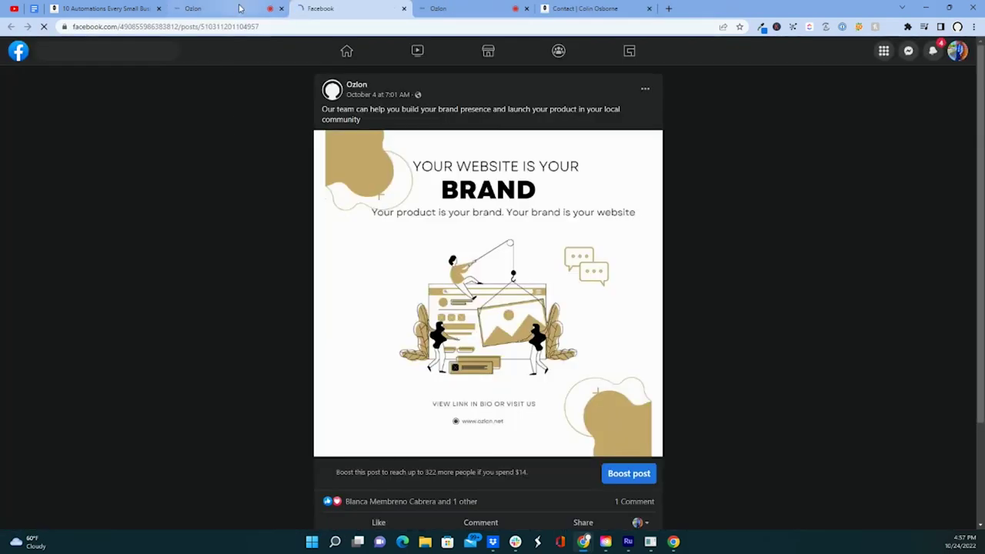
key(ctrl+shift+Tab)
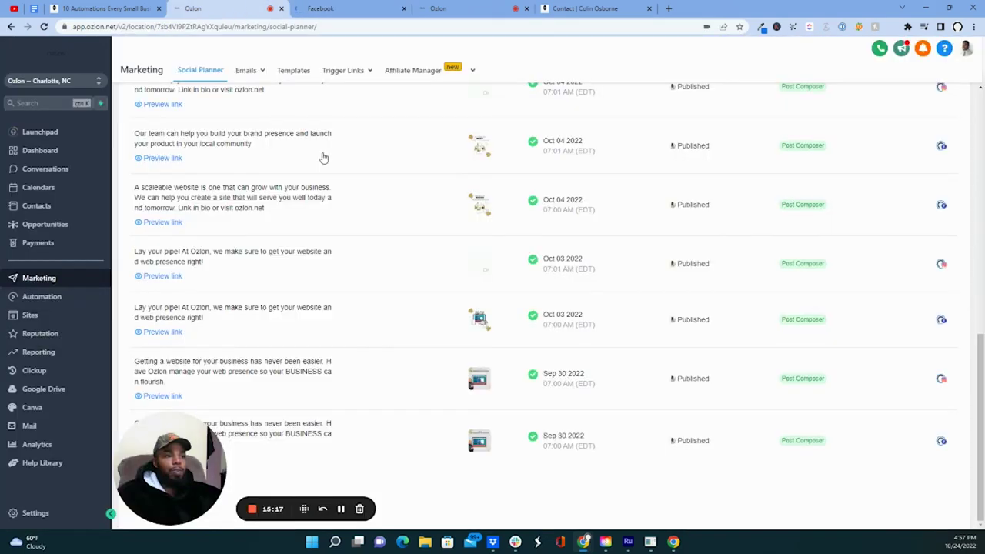